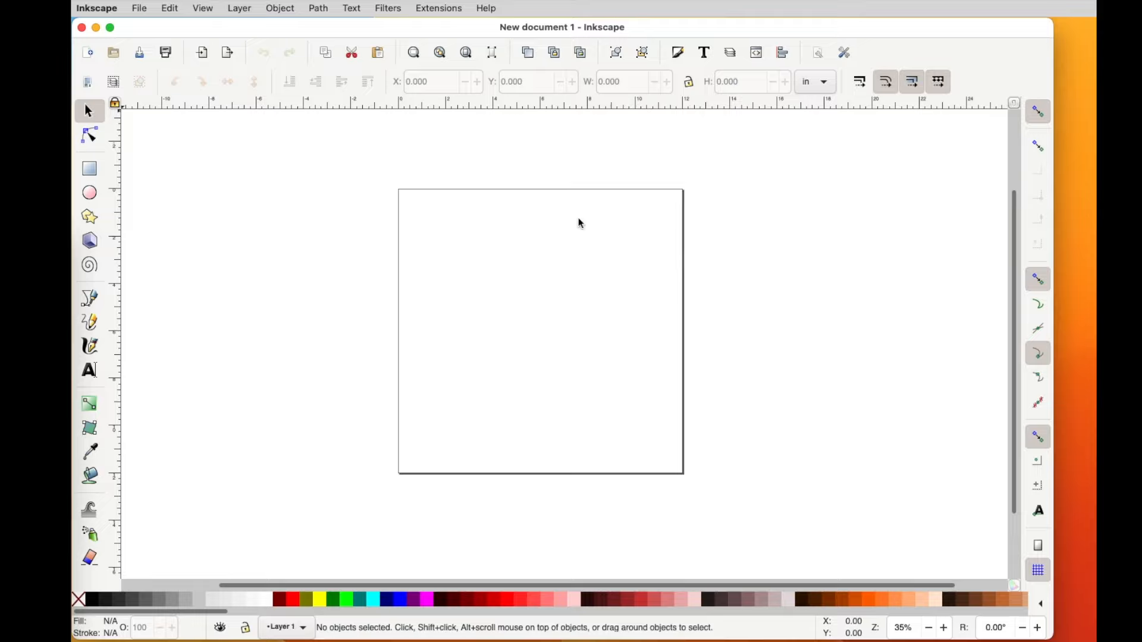
Open the document properties and set the page size to US Letter, 8.5 x 11.0 in.
{"action": "left_click", "coordinate": [136, 8]}
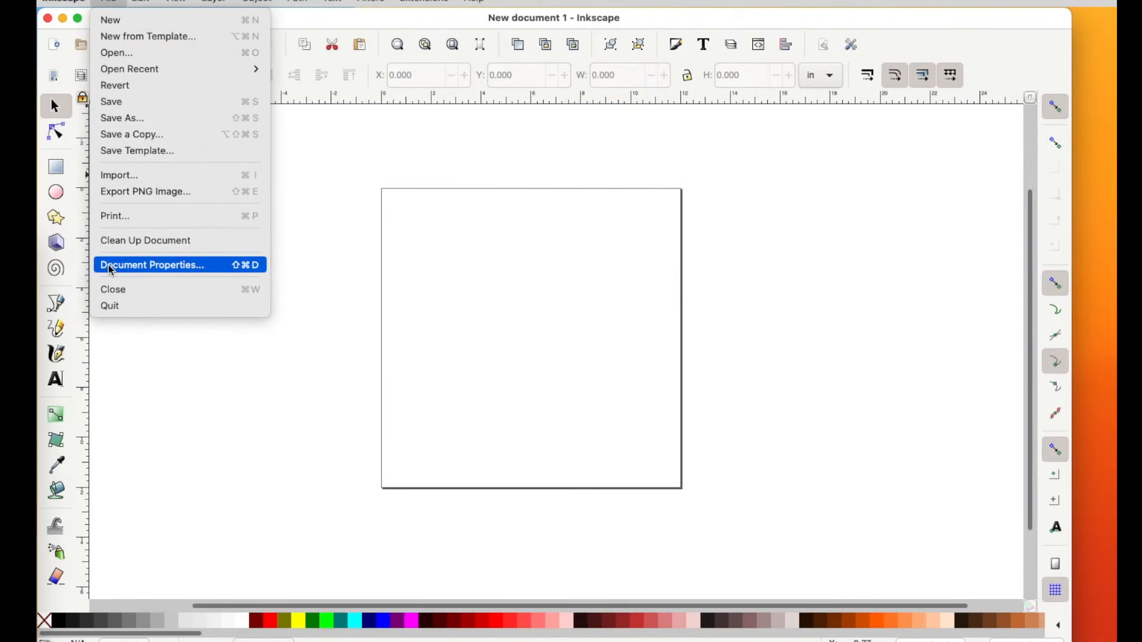
{"action": "left_click", "coordinate": [112, 270]}
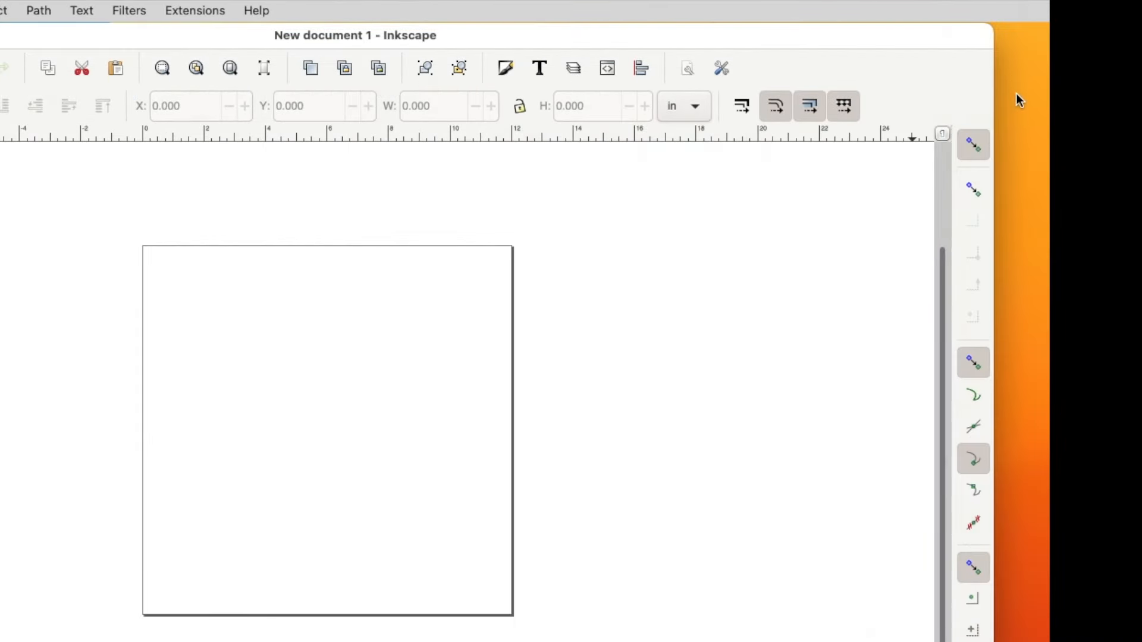
{"action": "key", "text": "super+shift+d"}
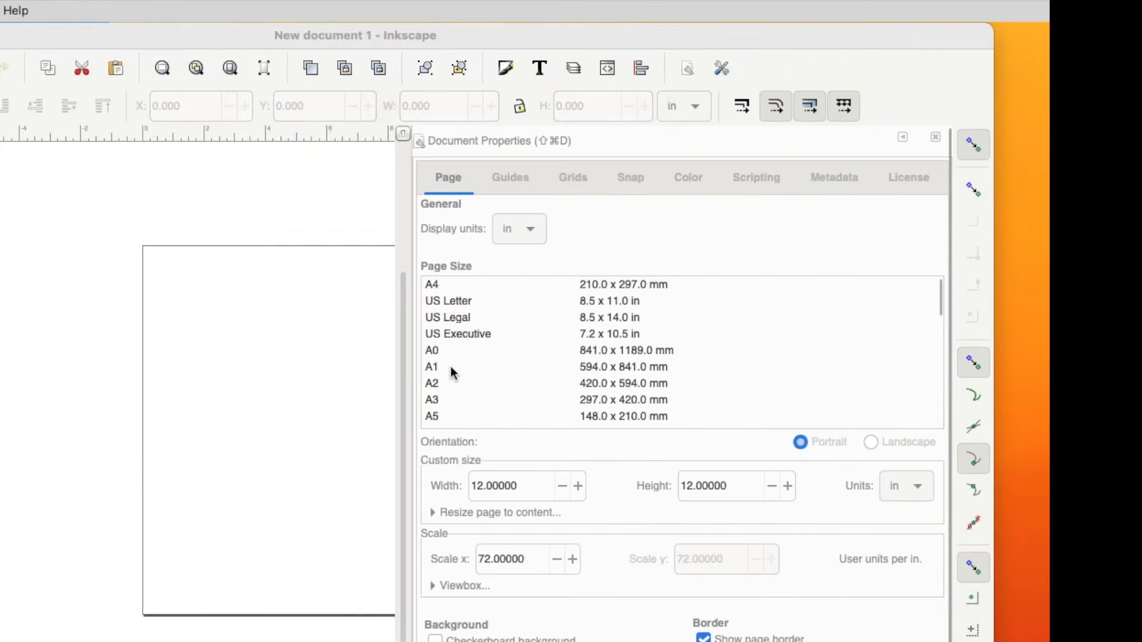
{"action": "double_click", "coordinate": [603, 301]}
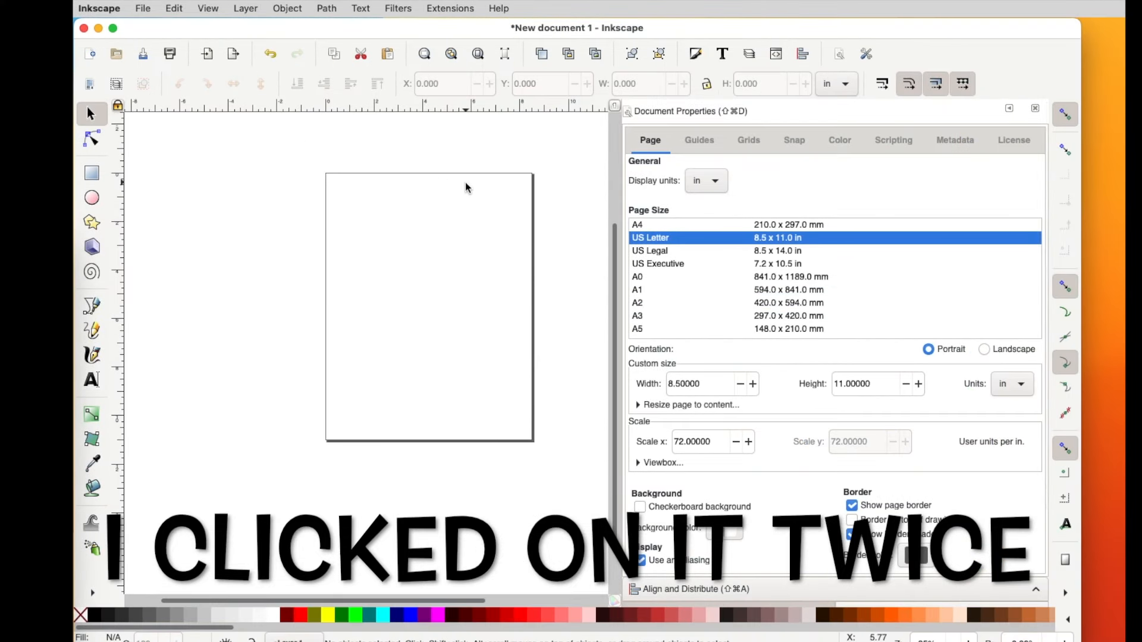
Import the sunflower MOM PNG image as embedded, with DPI from file and smooth rendering.
{"action": "scroll", "coordinate": [466, 188], "scroll_direction": "up", "scroll_amount": 2}
{"action": "scroll", "coordinate": [466, 187], "scroll_direction": "right", "scroll_amount": 2}
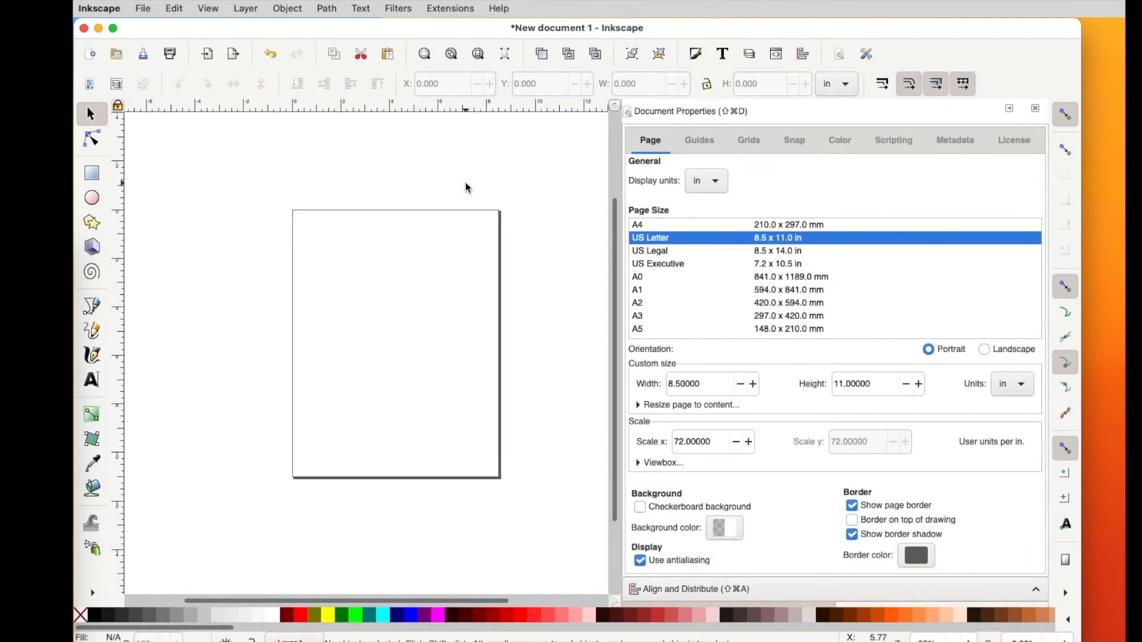
{"action": "left_click_drag", "start_coordinate": [1122, 318], "coordinate": [349, 334]}
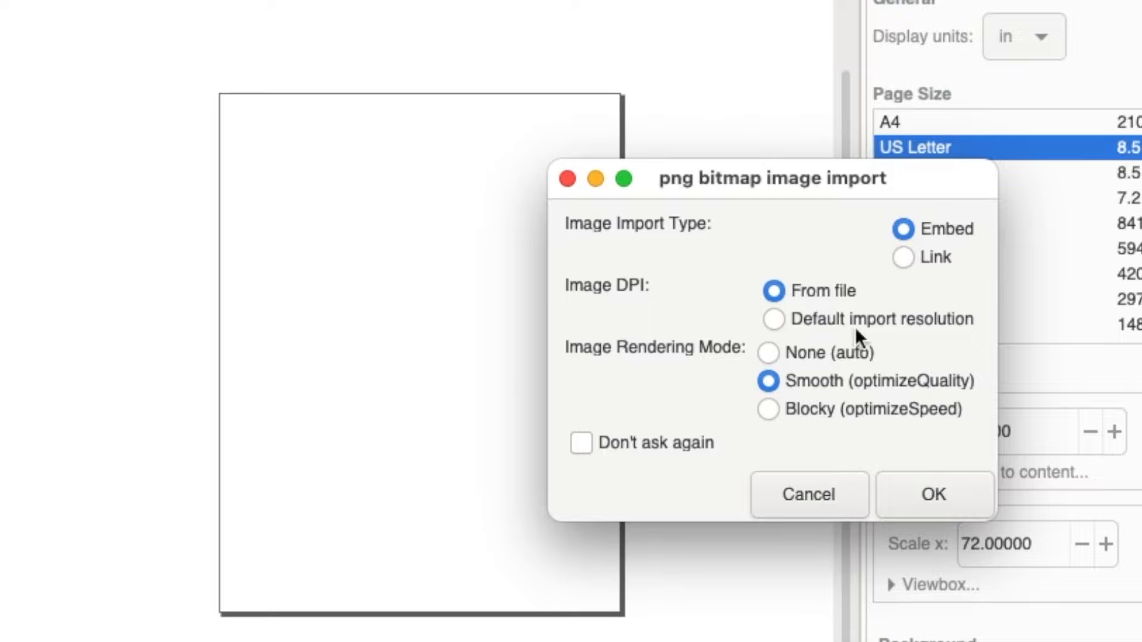
{"action": "left_click", "coordinate": [941, 491]}
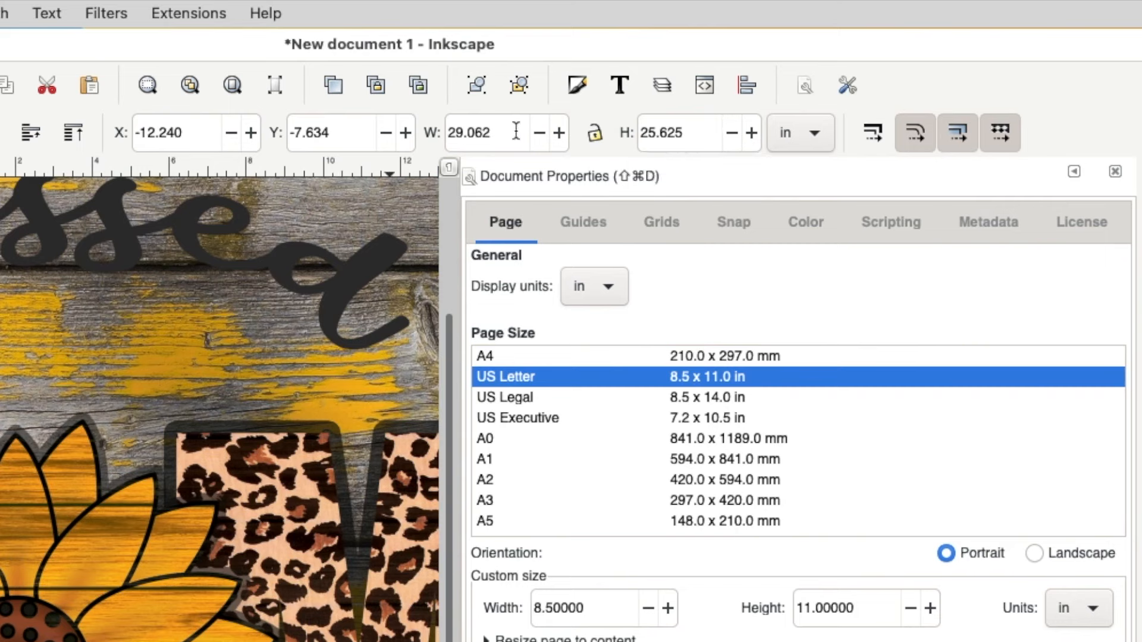
Scale the image proportionally to a width of 9.4 in and move it onto the page at about X -0.19, Y 1.44 in.
{"action": "left_click", "coordinate": [596, 138]}
{"action": "double_click", "coordinate": [513, 133]}
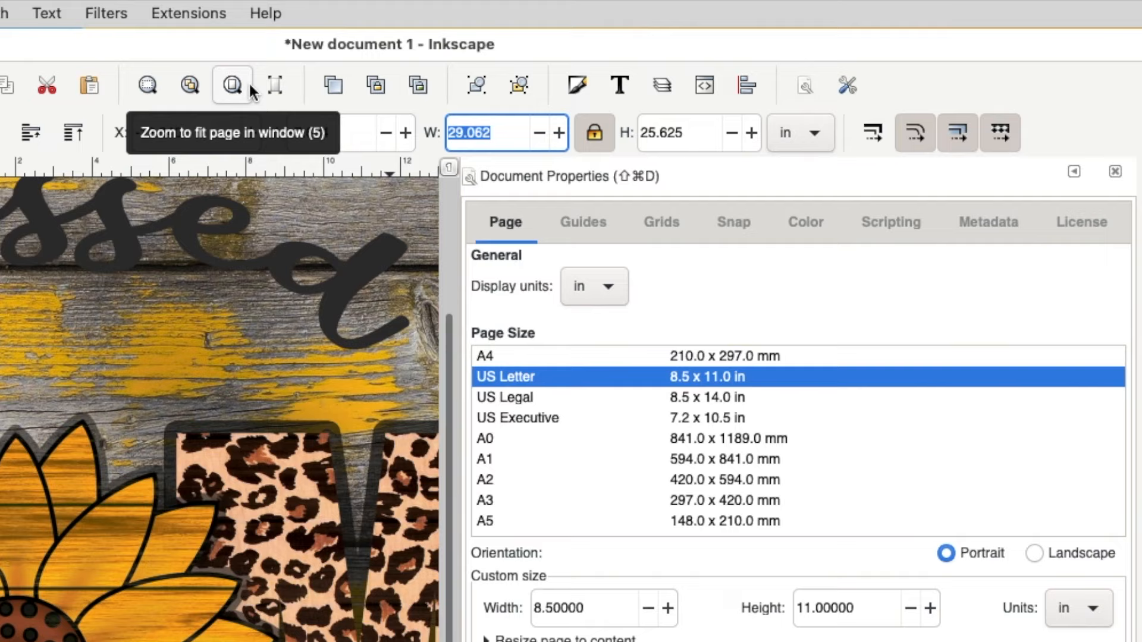
{"action": "type", "text": "9.4"}
{"action": "key", "text": "Return"}
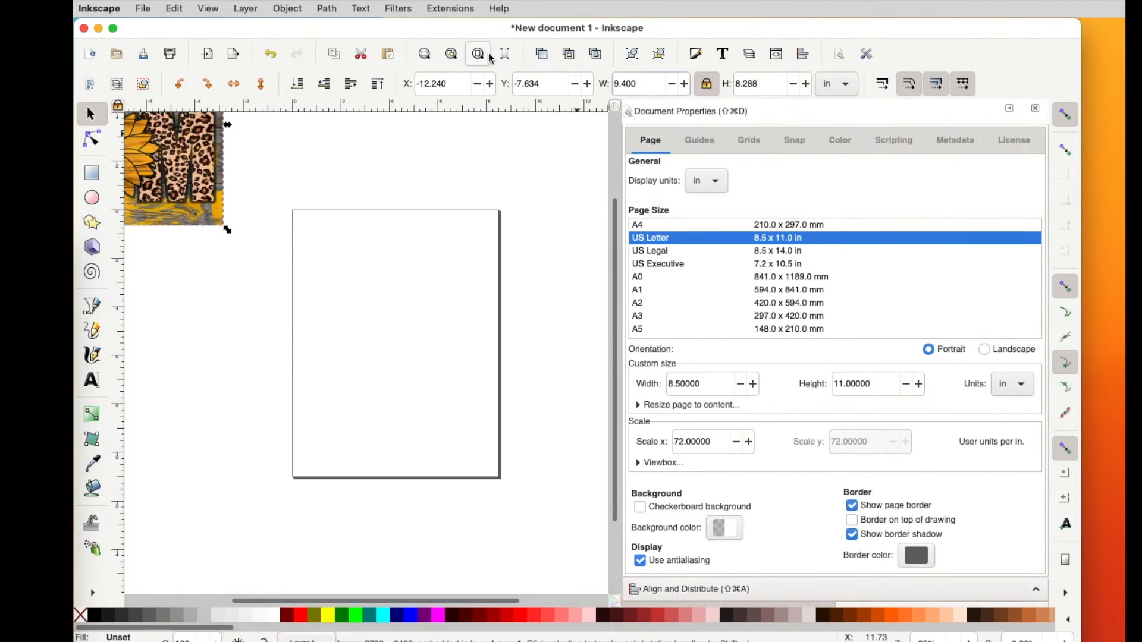
{"action": "left_click_drag", "start_coordinate": [199, 217], "coordinate": [453, 405]}
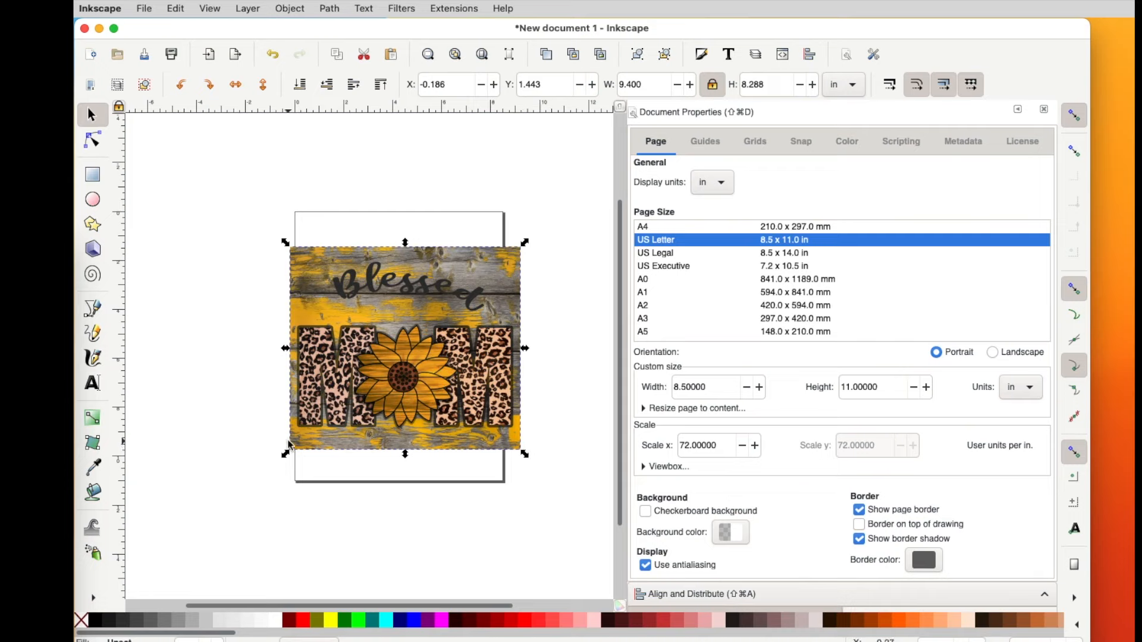
Unlock the image's proportions, set its height to 8.2 in, and lock the proportions again.
{"action": "left_click", "coordinate": [445, 371]}
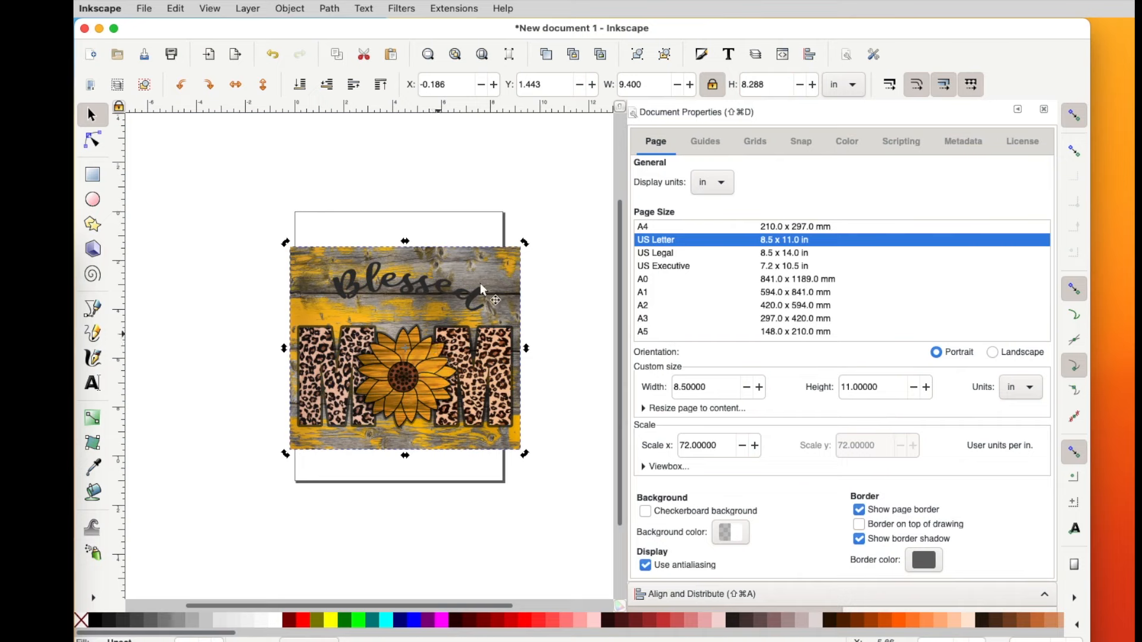
{"action": "left_click", "coordinate": [712, 84]}
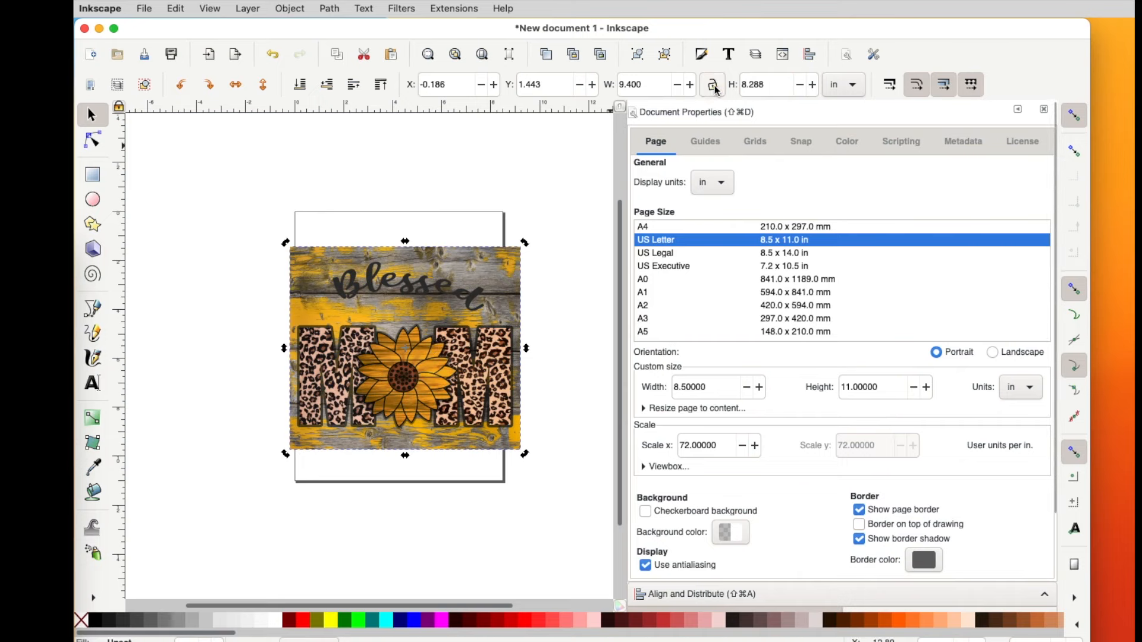
{"action": "left_click", "coordinate": [781, 84]}
{"action": "key", "text": "BackSpace"}
{"action": "key", "text": "BackSpace"}
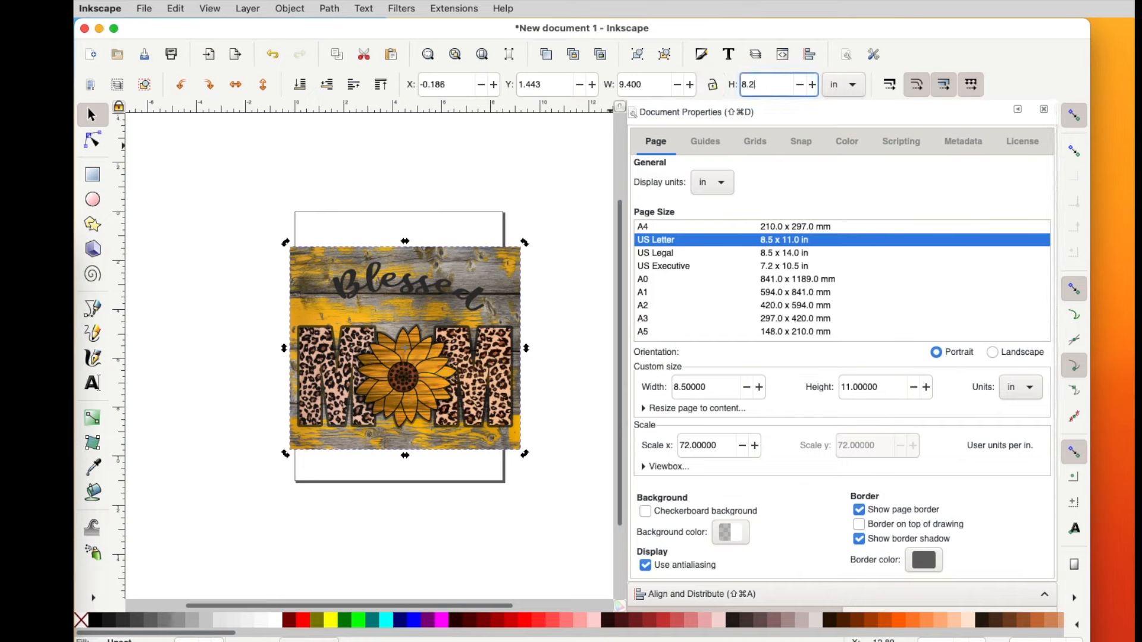
{"action": "key", "text": "Return"}
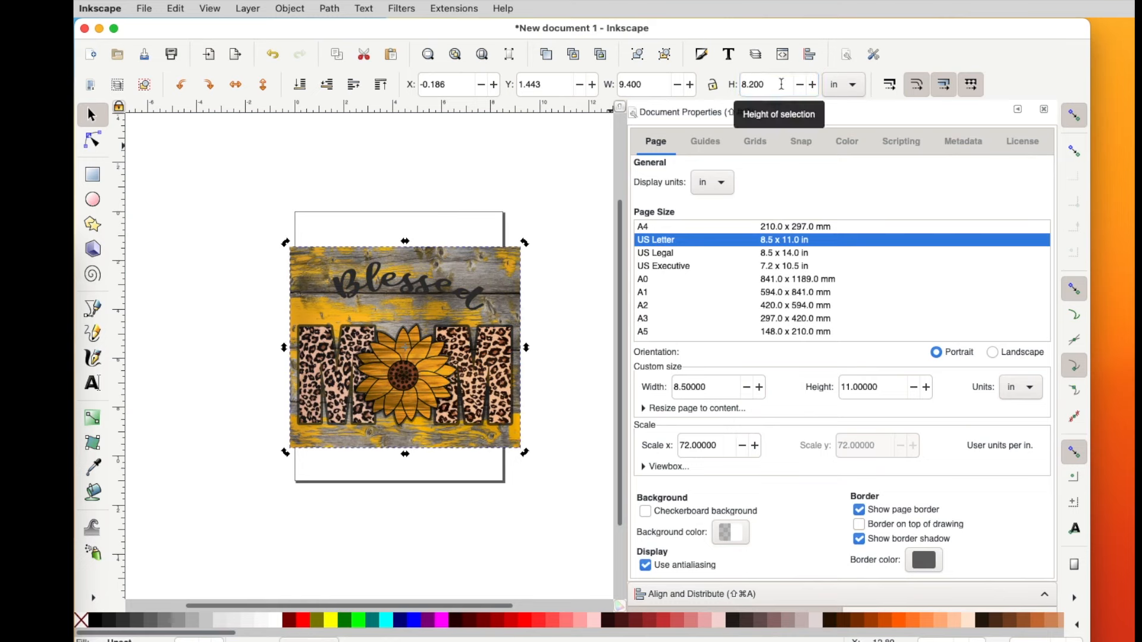
{"action": "left_click", "coordinate": [713, 86]}
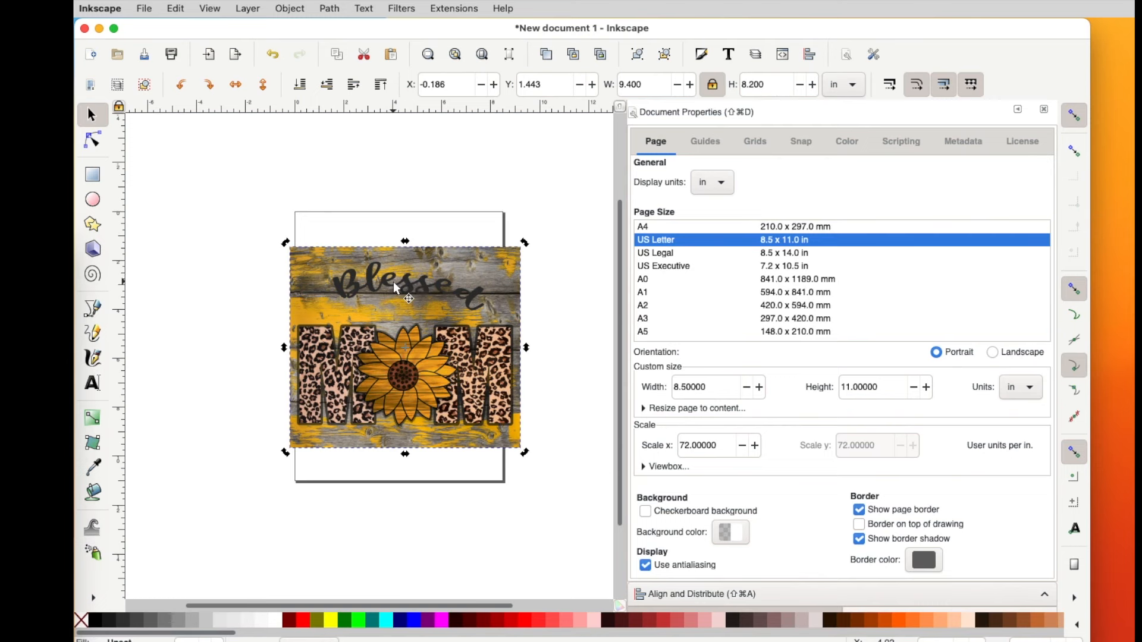
Draw a black rectangle about 9.42 in wide across the full width of the image, over the word "Blessed".
{"action": "key", "text": "plus"}
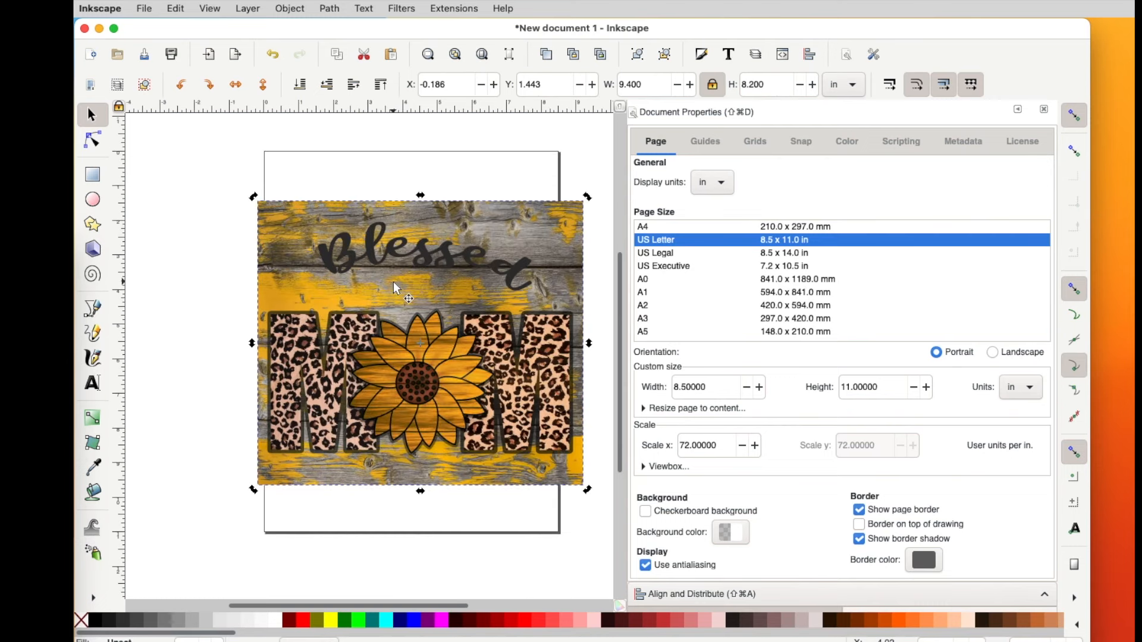
{"action": "key", "text": "plus"}
{"action": "scroll", "coordinate": [361, 298], "scroll_direction": "down", "scroll_amount": 2}
{"action": "scroll", "coordinate": [362, 298], "scroll_direction": "left", "scroll_amount": 2}
{"action": "scroll", "coordinate": [362, 298], "scroll_direction": "up", "scroll_amount": 1}
{"action": "scroll", "coordinate": [362, 298], "scroll_direction": "right", "scroll_amount": 1}
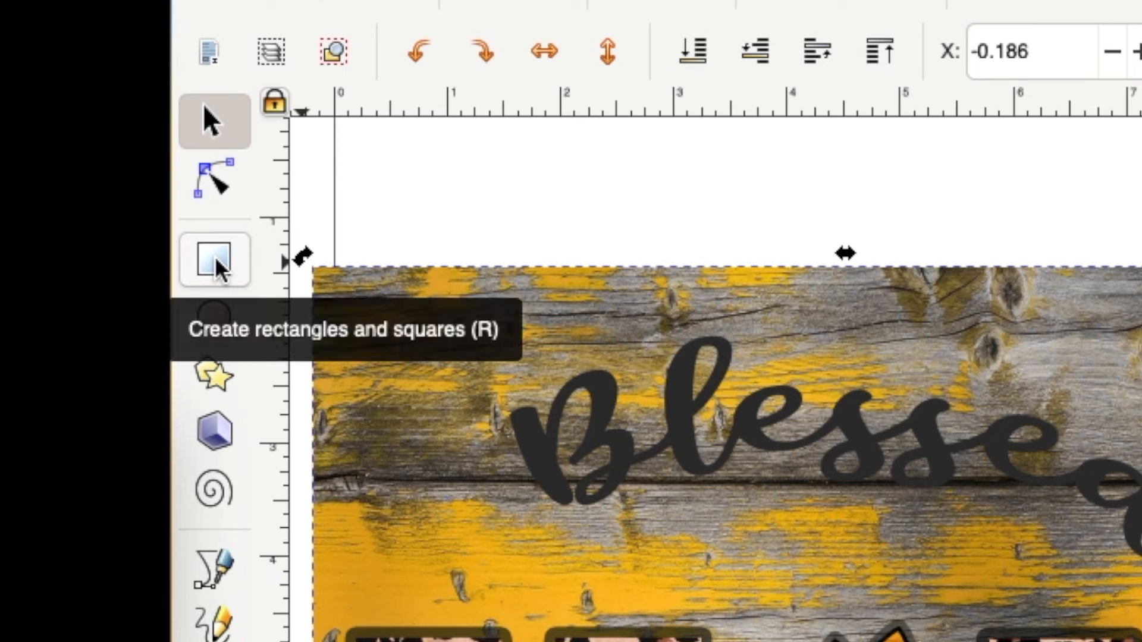
{"action": "left_click", "coordinate": [215, 257]}
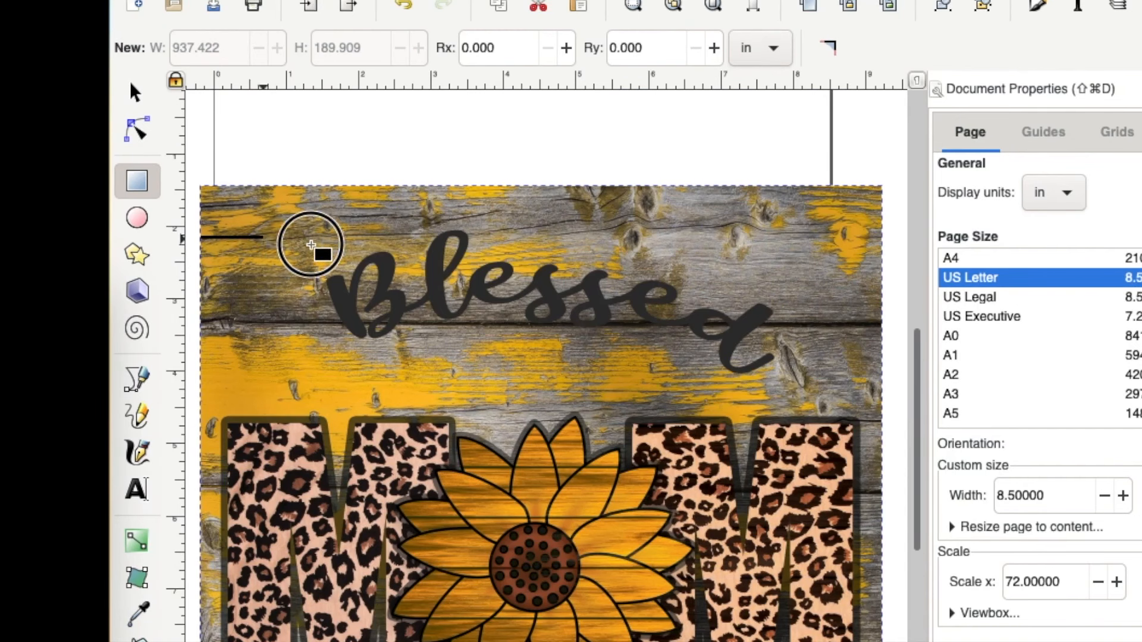
{"action": "left_click_drag", "start_coordinate": [310, 245], "coordinate": [879, 375]}
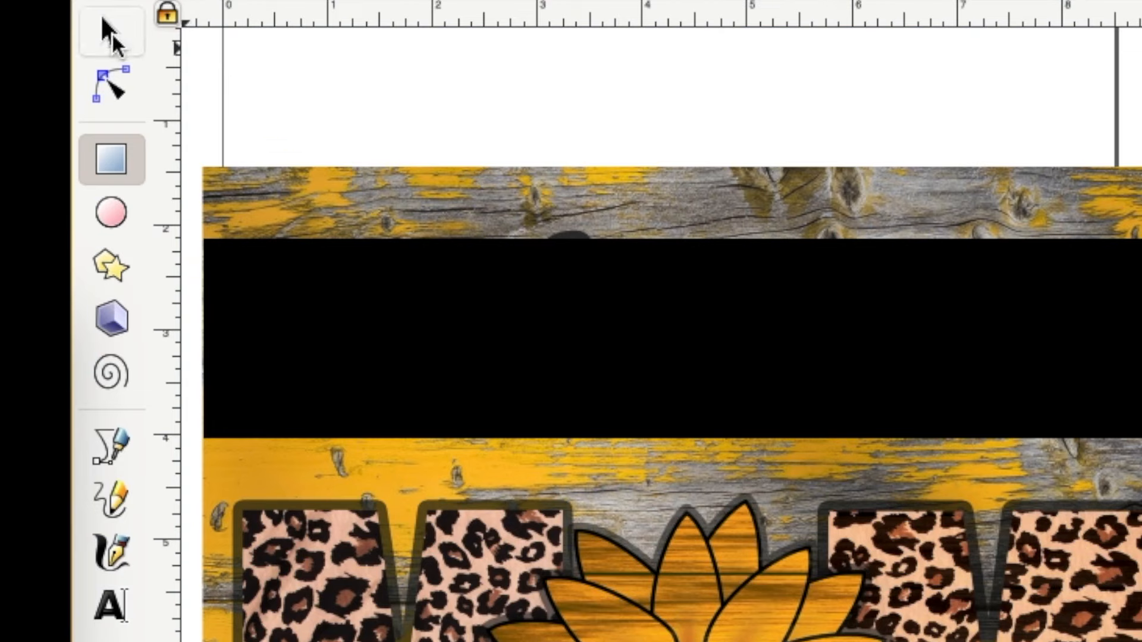
Stretch the black rectangle's upper edge to a height of about 1.98 in so it fully covers the word "Blessed".
{"action": "left_click", "coordinate": [112, 37]}
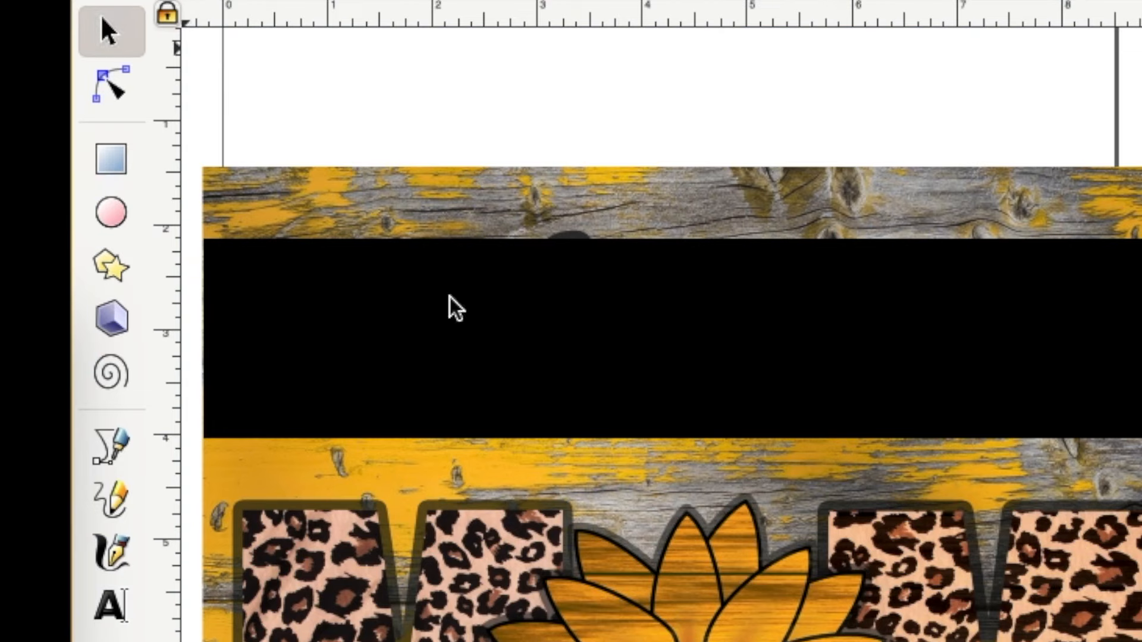
{"action": "left_click", "coordinate": [711, 357]}
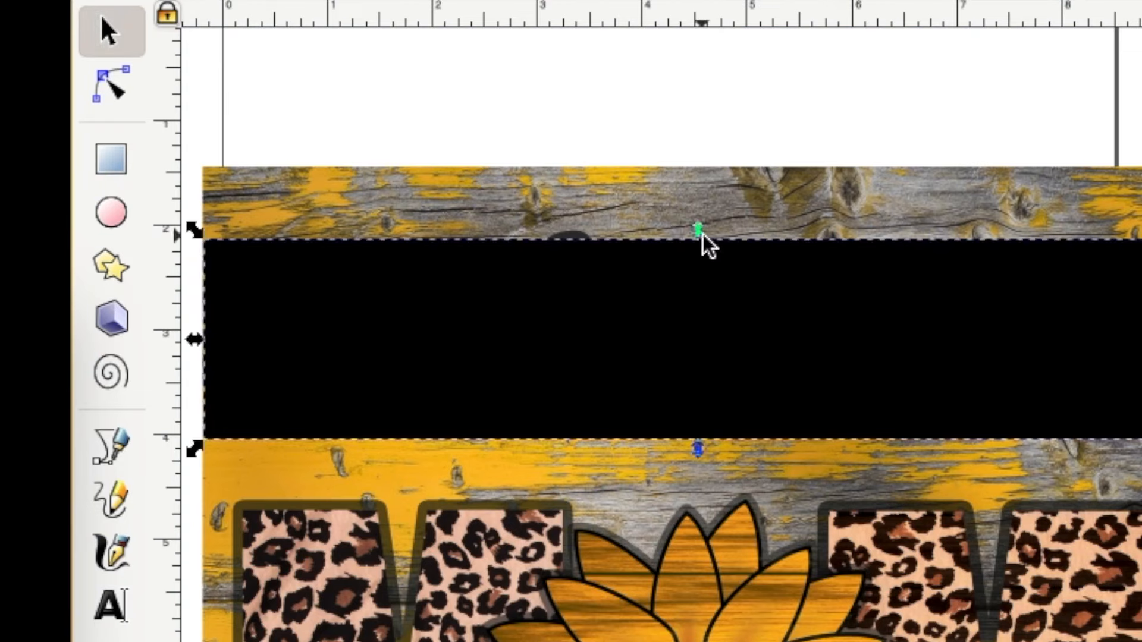
{"action": "left_click", "coordinate": [699, 230]}
{"action": "left_click_drag", "start_coordinate": [699, 233], "coordinate": [700, 226]}
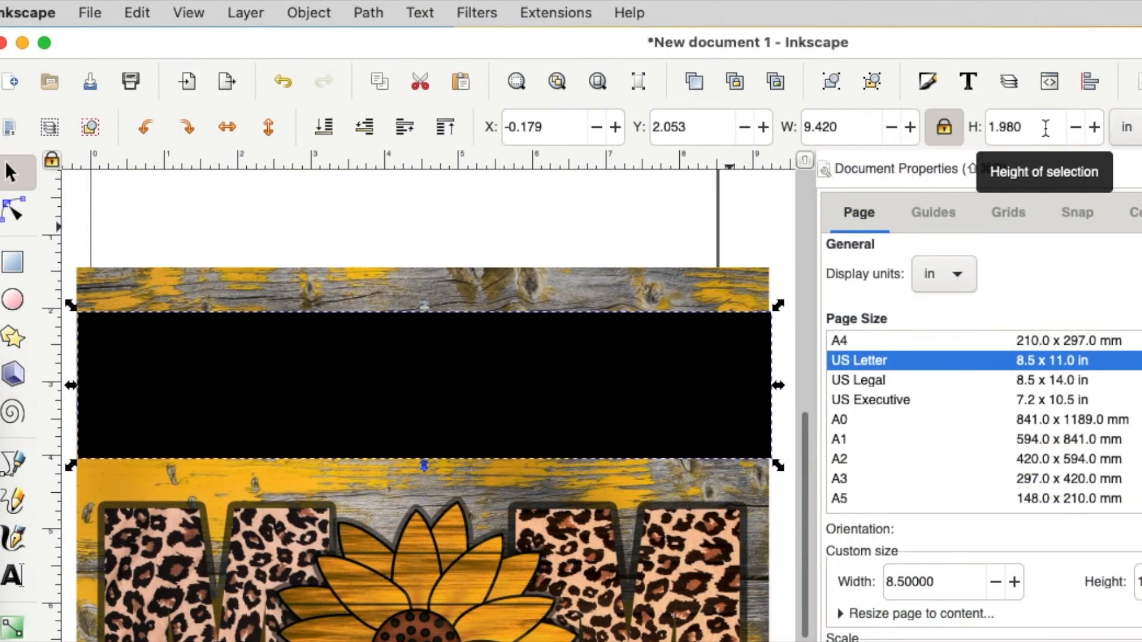
Set the black rectangle's height to 2 in.
{"action": "left_click", "coordinate": [1046, 126]}
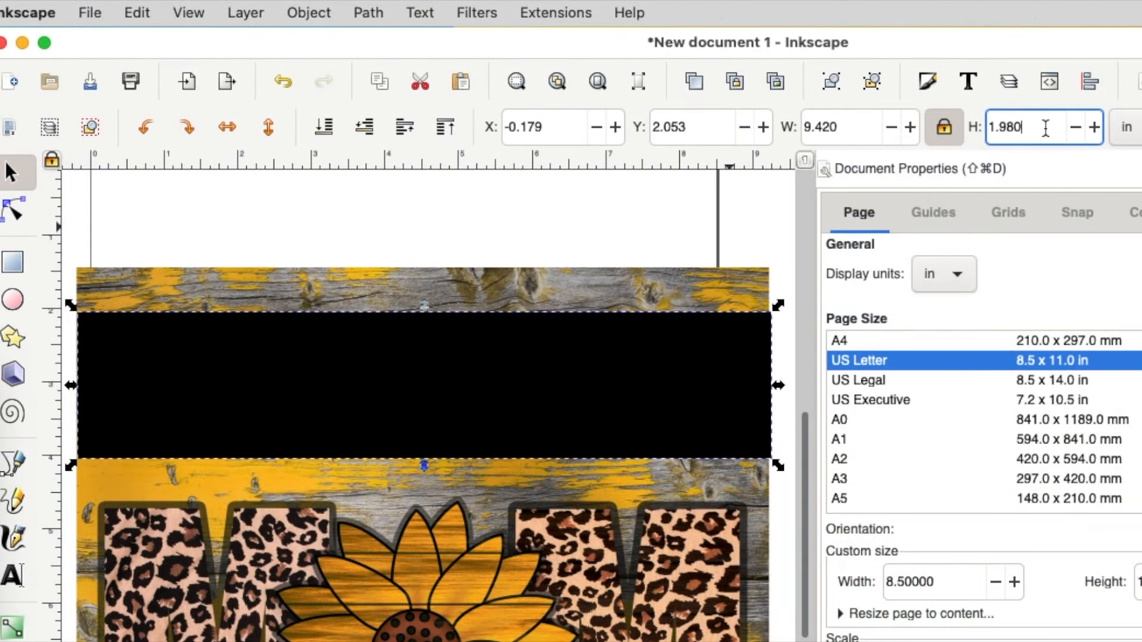
{"action": "key", "text": "BackSpace"}
{"action": "key", "text": "BackSpace"}
{"action": "key", "text": "BackSpace"}
{"action": "key", "text": "BackSpace"}
{"action": "key", "text": "BackSpace"}
{"action": "type", "text": "2"}
{"action": "key", "text": "Return"}
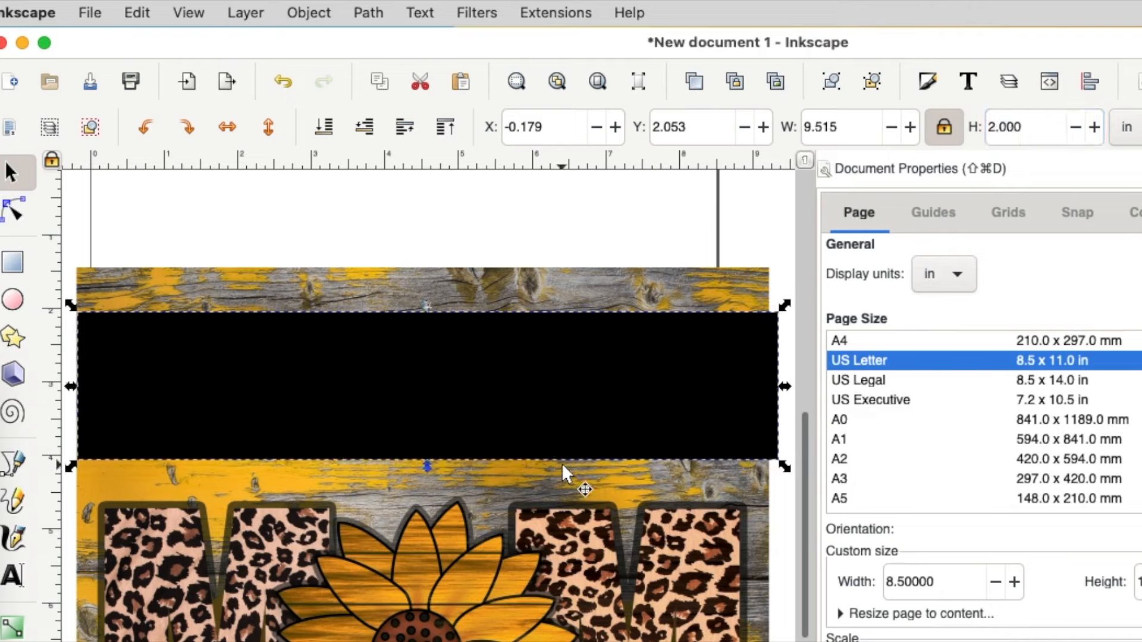
Unlock the black rectangle's proportions and set its width to 9.4 in.
{"action": "left_click", "coordinate": [946, 128]}
{"action": "left_click", "coordinate": [870, 122]}
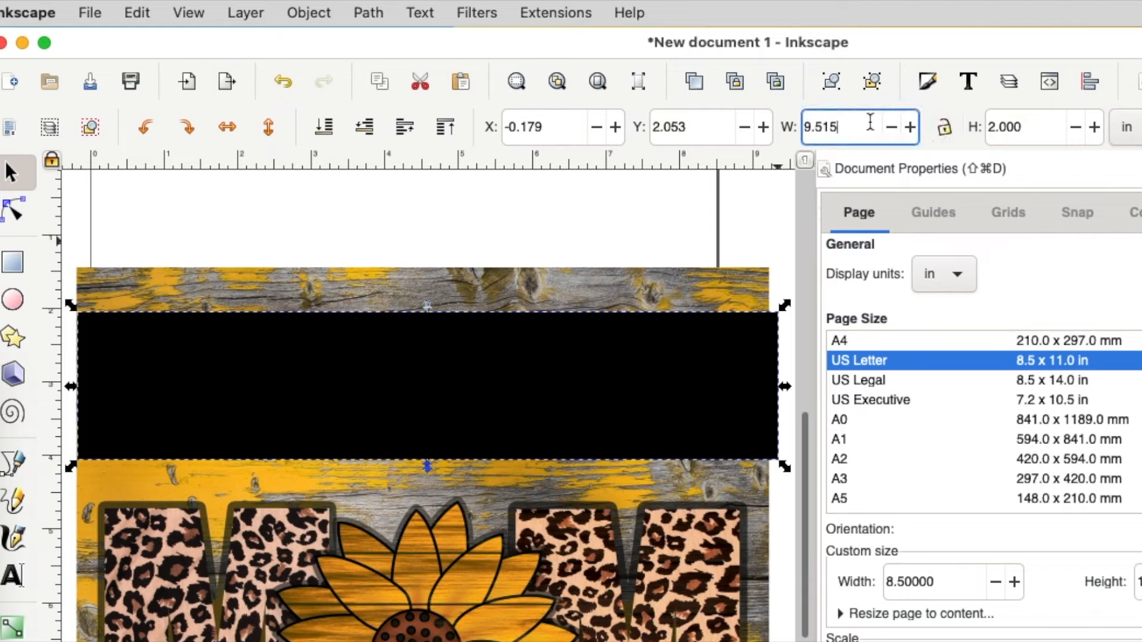
{"action": "key", "text": "BackSpace"}
{"action": "key", "text": "BackSpace"}
{"action": "key", "text": "BackSpace"}
{"action": "type", "text": "4"}
{"action": "key", "text": "Return"}
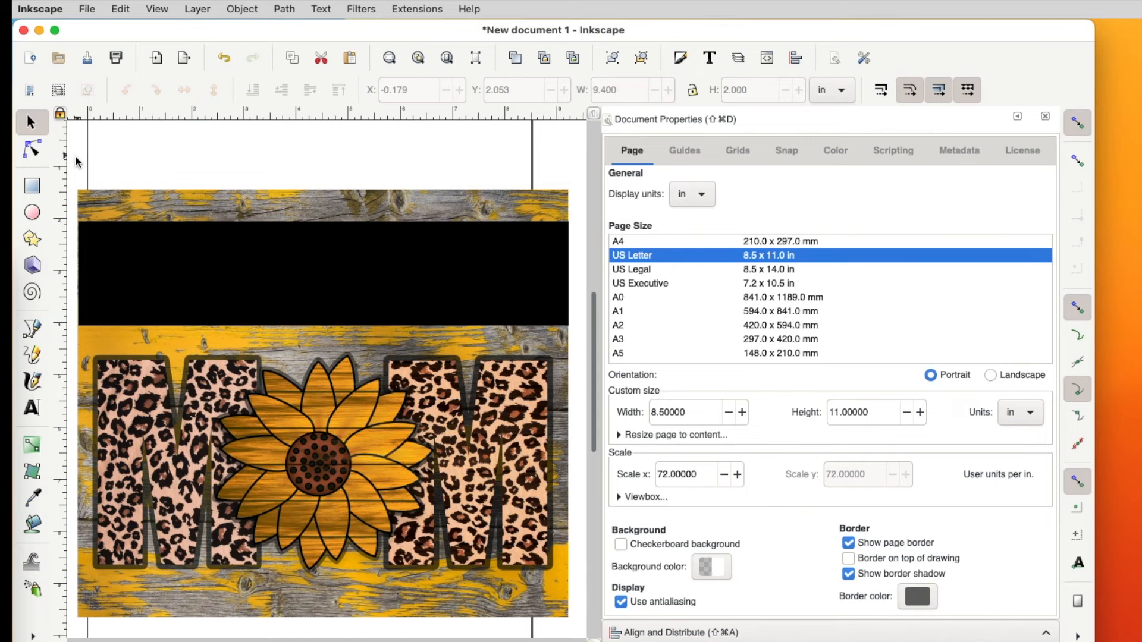
Select the image and the black rectangle together and center them on a vertical axis, relative to the last selected object.
{"action": "left_click_drag", "start_coordinate": [72, 161], "coordinate": [581, 629]}
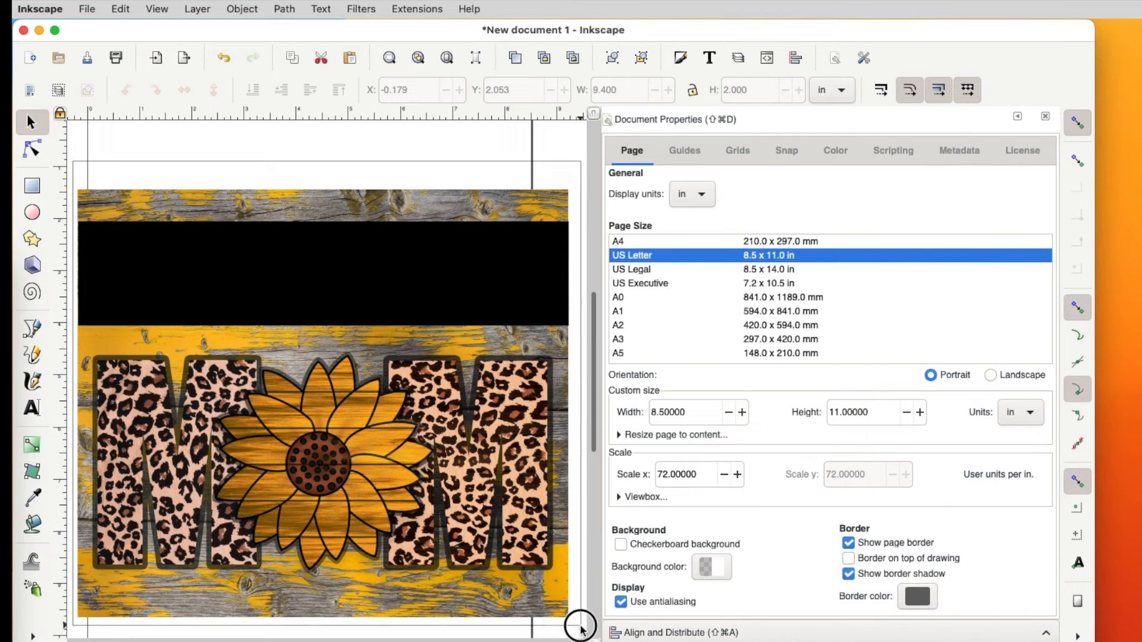
{"action": "left_click_drag", "start_coordinate": [582, 629], "coordinate": [581, 629]}
{"action": "left_click", "coordinate": [242, 9]}
{"action": "left_click", "coordinate": [278, 520]}
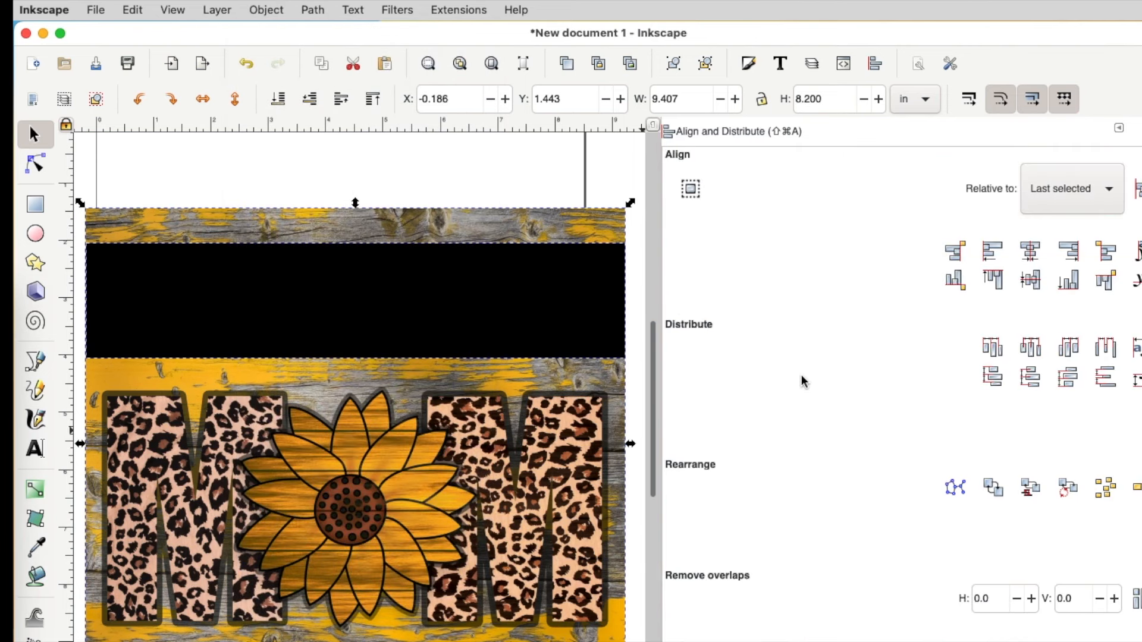
{"action": "left_click", "coordinate": [1034, 254]}
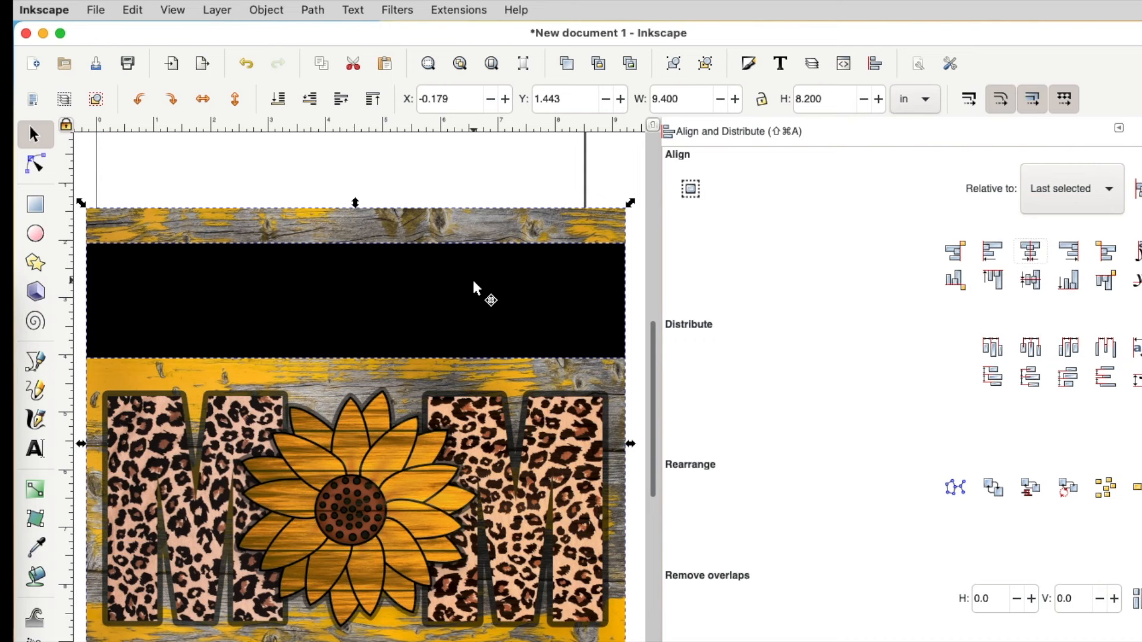
Duplicate the black rectangle, fill the copy yellow, and offset it to the right over the original.
{"action": "left_click", "coordinate": [508, 182]}
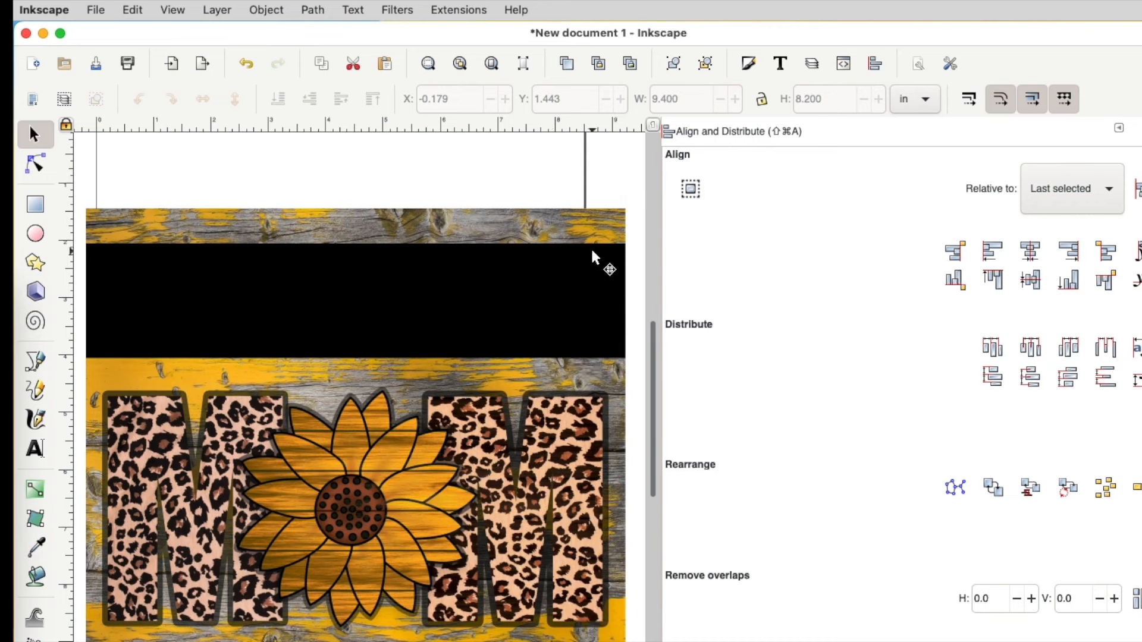
{"action": "left_click", "coordinate": [496, 307]}
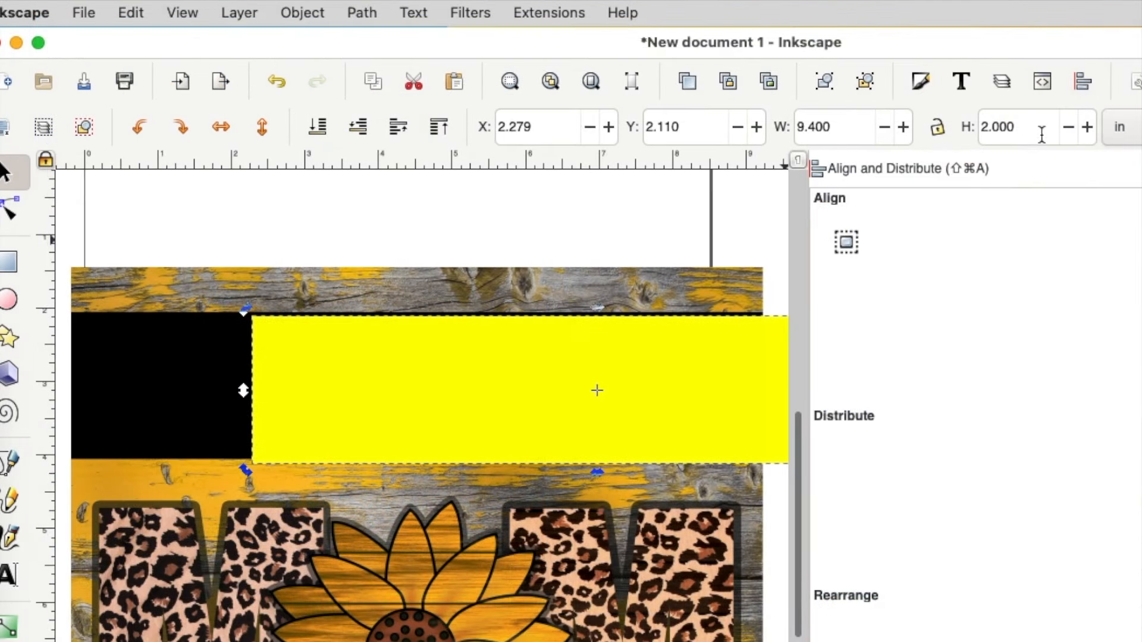
{"action": "left_click", "coordinate": [1036, 127]}
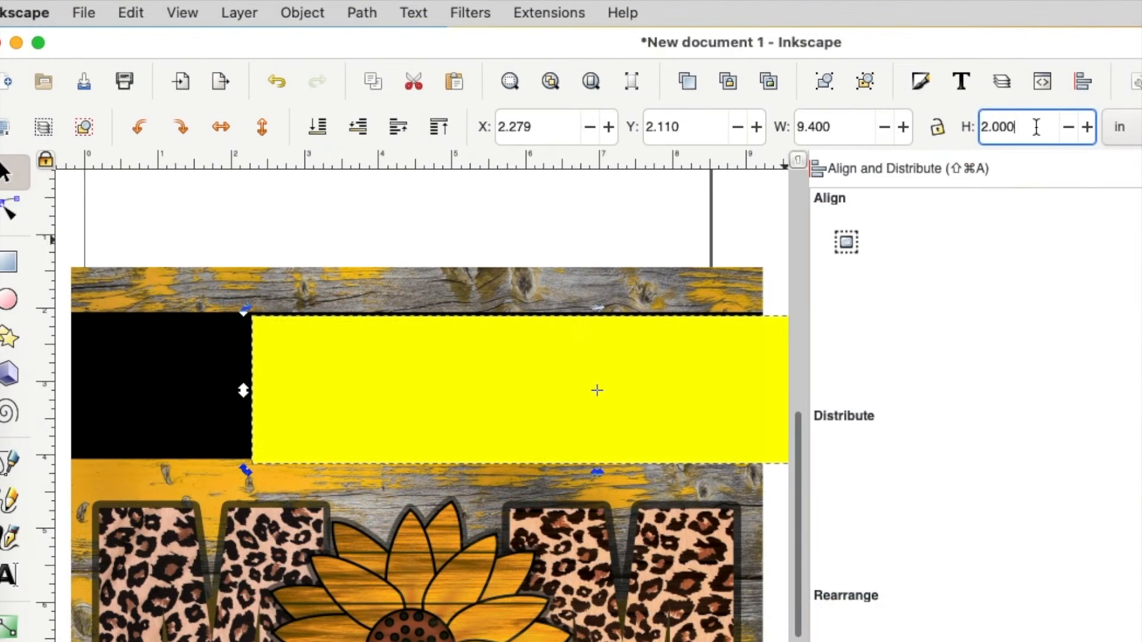
{"action": "key", "text": "BackSpace"}
{"action": "key", "text": "BackSpace"}
{"action": "key", "text": "BackSpace"}
{"action": "type", "text": "175"}
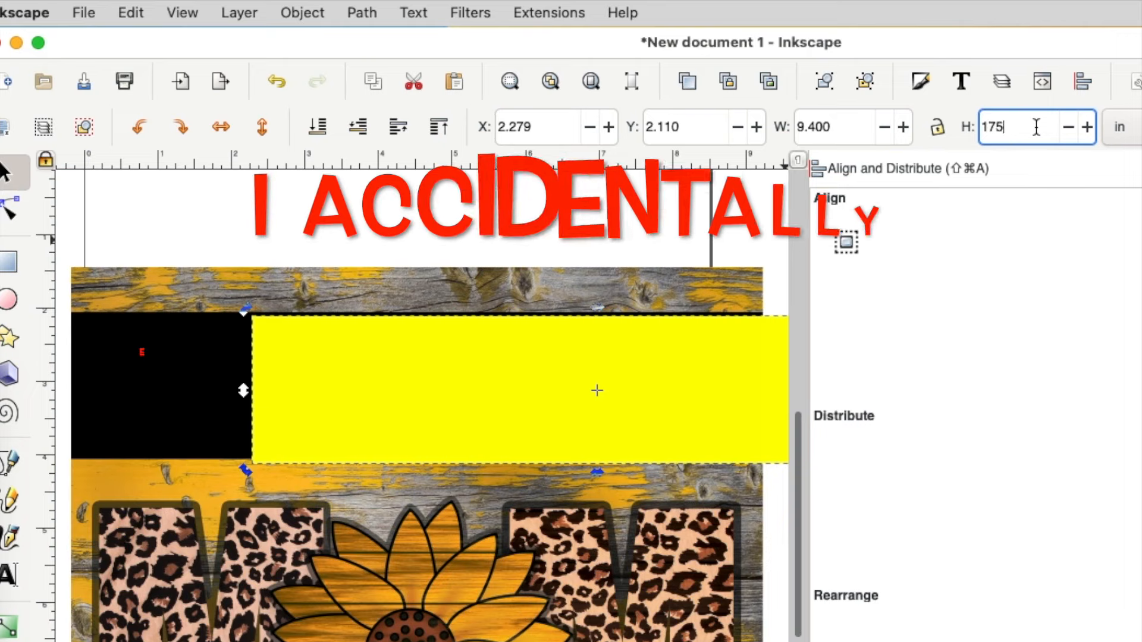
{"action": "key", "text": "Return"}
Set the yellow rectangle's height to 1.75 in.
{"action": "left_click", "coordinate": [1036, 127]}
{"action": "key", "text": "BackSpace"}
{"action": "key", "text": "BackSpace"}
{"action": "key", "text": "BackSpace"}
{"action": "key", "text": "BackSpace"}
{"action": "key", "text": "BackSpace"}
{"action": "key", "text": "BackSpace"}
{"action": "key", "text": "BackSpace"}
{"action": "type", "text": "1.75"}
{"action": "key", "text": "Return"}
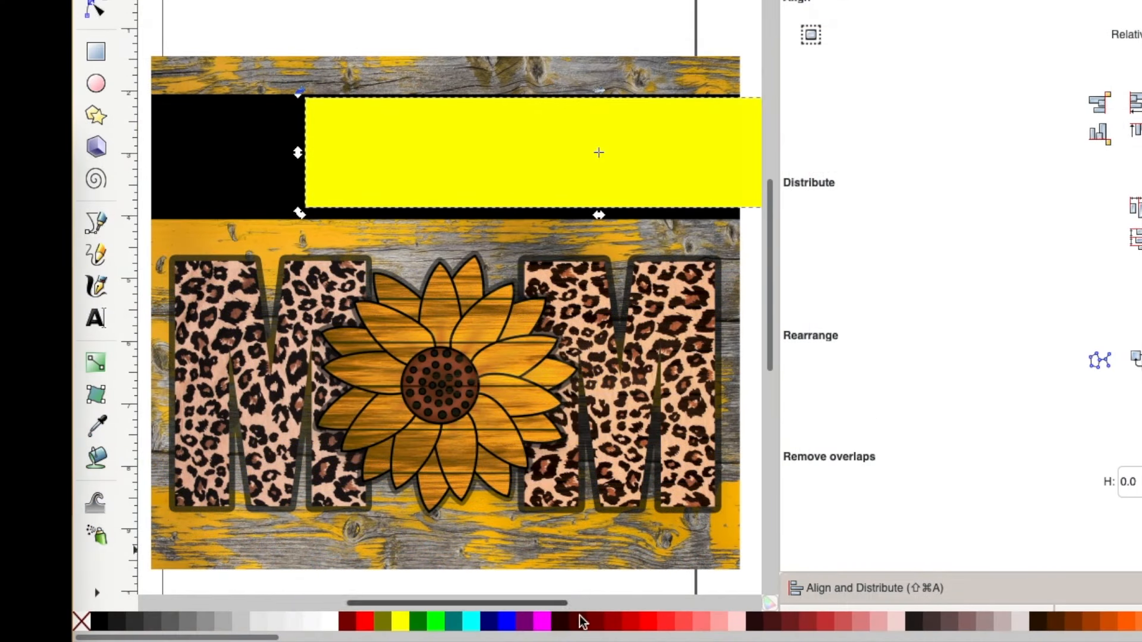
{"action": "left_click", "coordinate": [514, 152]}
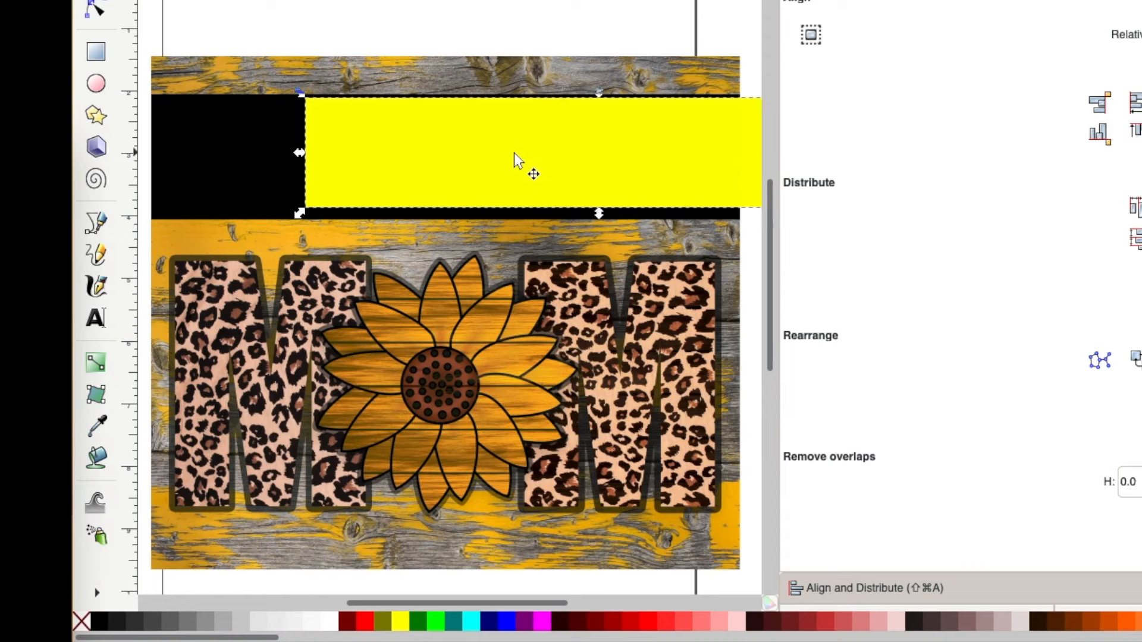
Add the black rectangle and the image to the selection and center all three on a vertical axis, relative to the last selected object.
{"action": "left_click", "coordinate": [229, 162]}
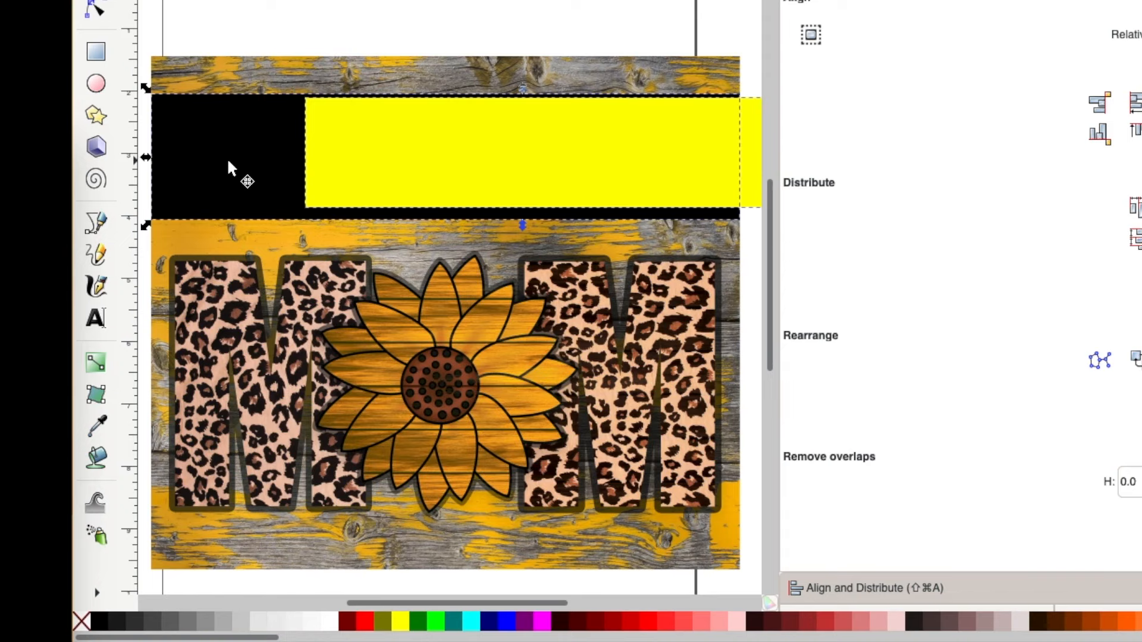
{"action": "left_click", "coordinate": [253, 73], "text": "shift"}
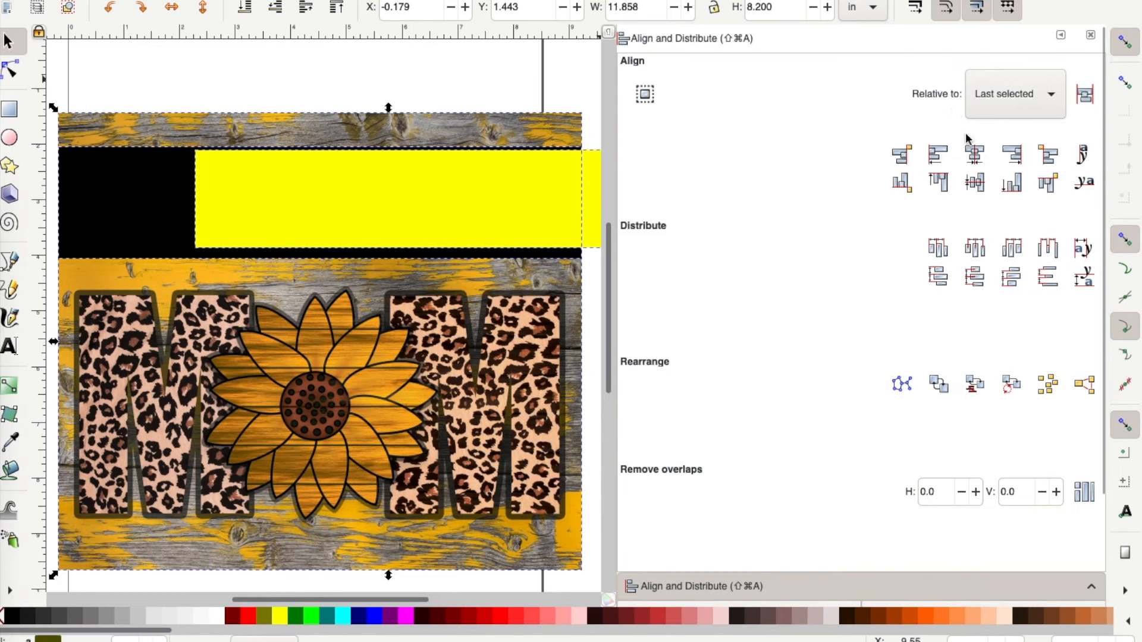
{"action": "left_click", "coordinate": [976, 156]}
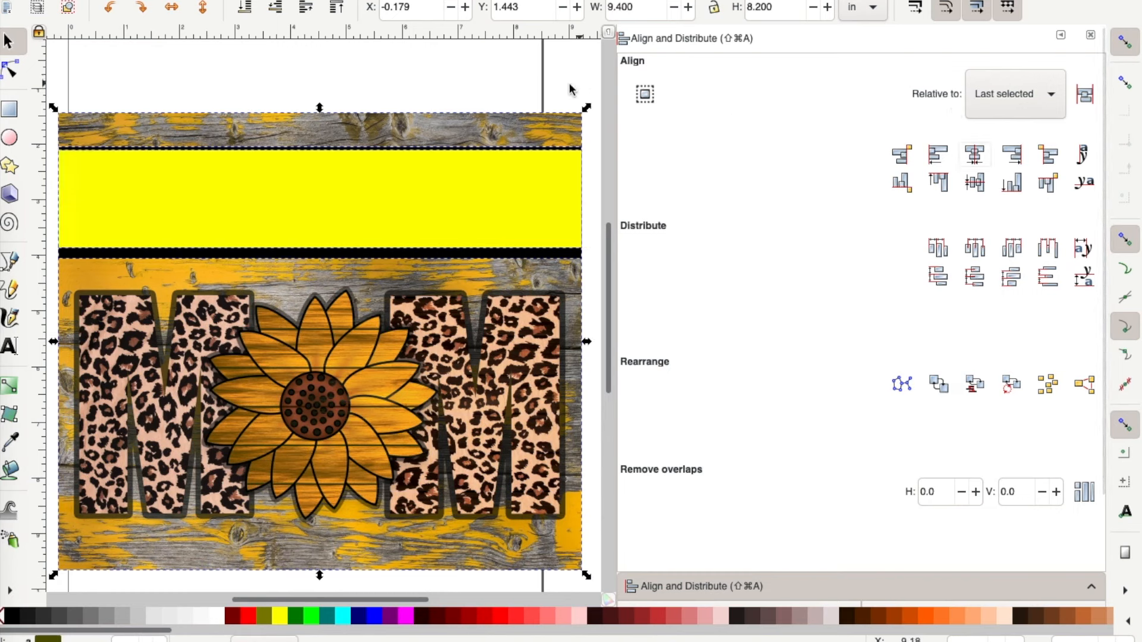
{"action": "key", "text": "Escape"}
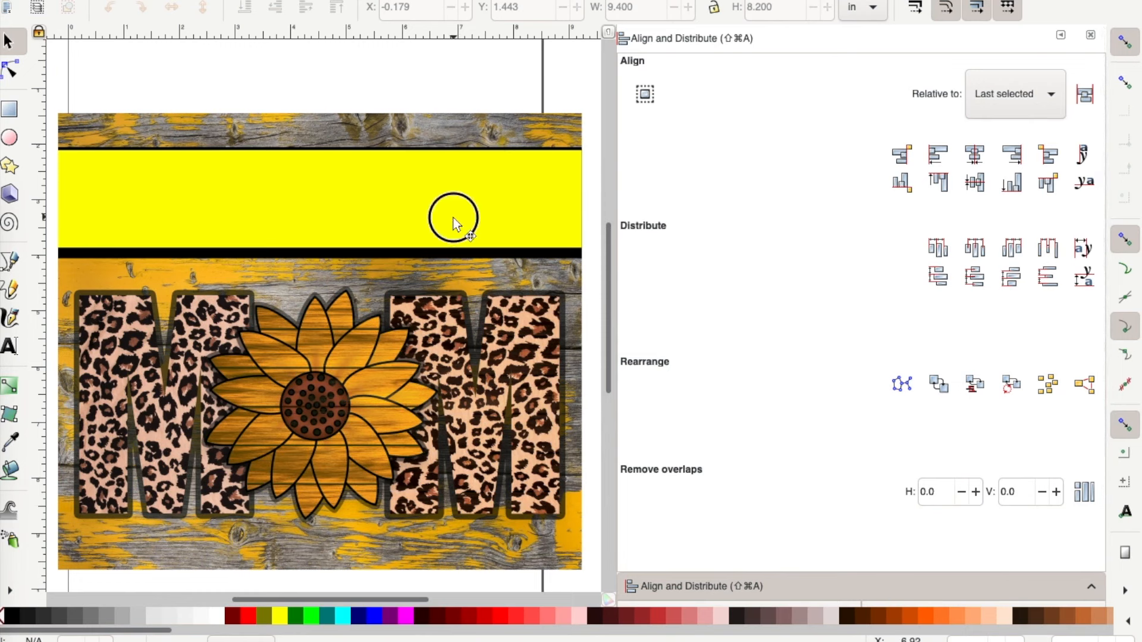
Disable snapping and place the yellow rectangle within the black rectangle, leaving black strips above and below it.
{"action": "left_click_drag", "start_coordinate": [453, 224], "coordinate": [451, 181]}
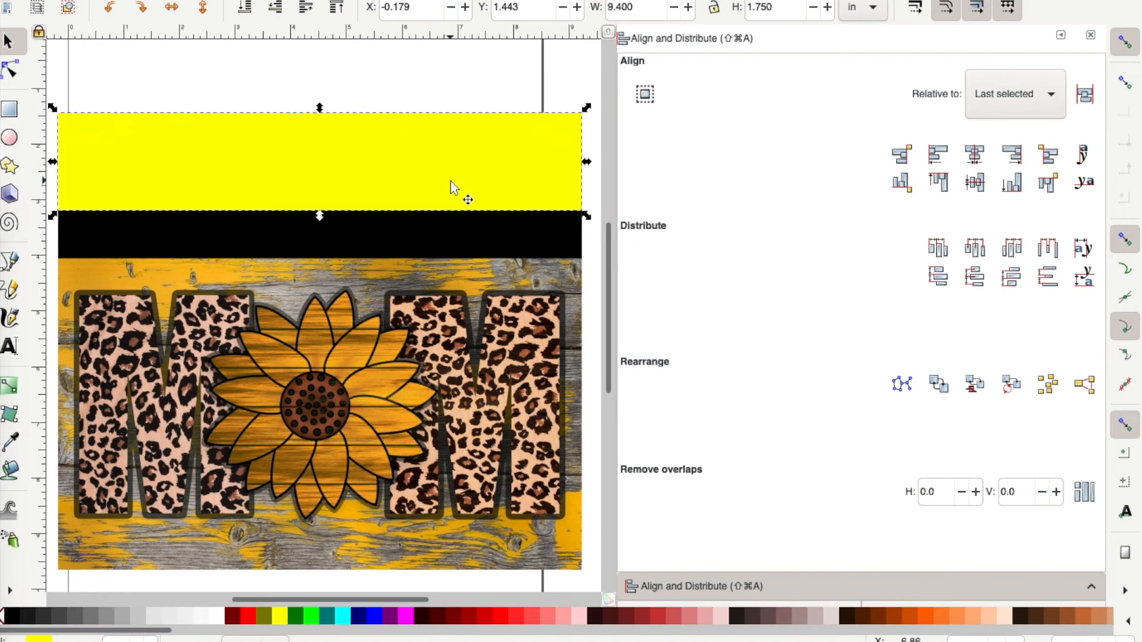
{"action": "mouse_move", "coordinate": [452, 181]}
{"action": "left_mouse_down"}
{"action": "mouse_move", "coordinate": [455, 228]}
{"action": "mouse_move", "coordinate": [454, 180]}
{"action": "left_mouse_up"}
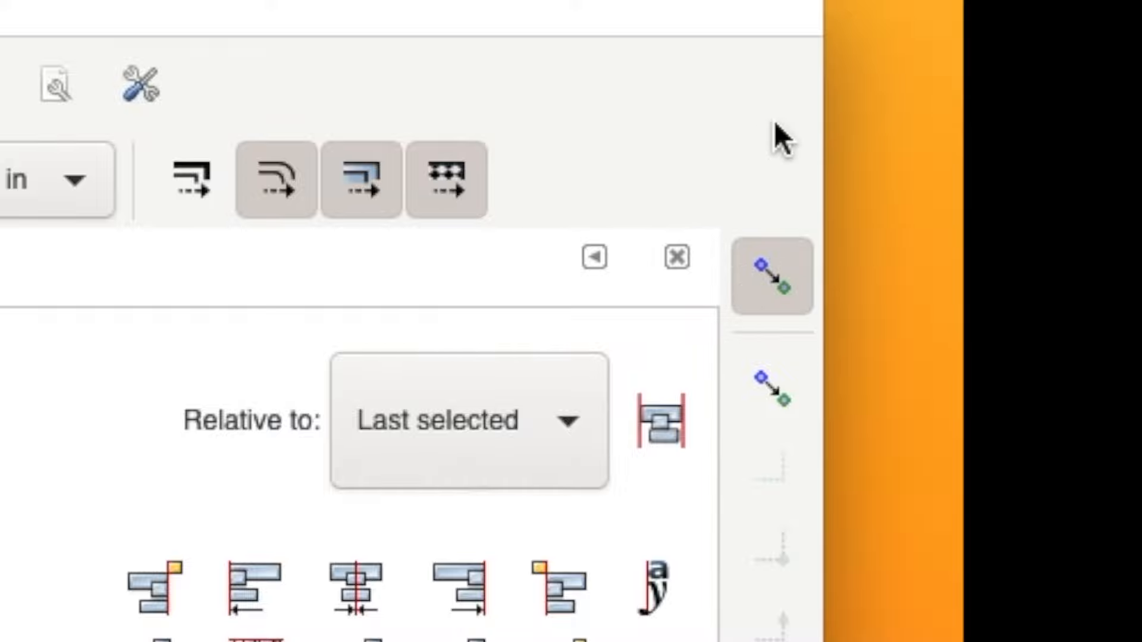
{"action": "left_click", "coordinate": [786, 280]}
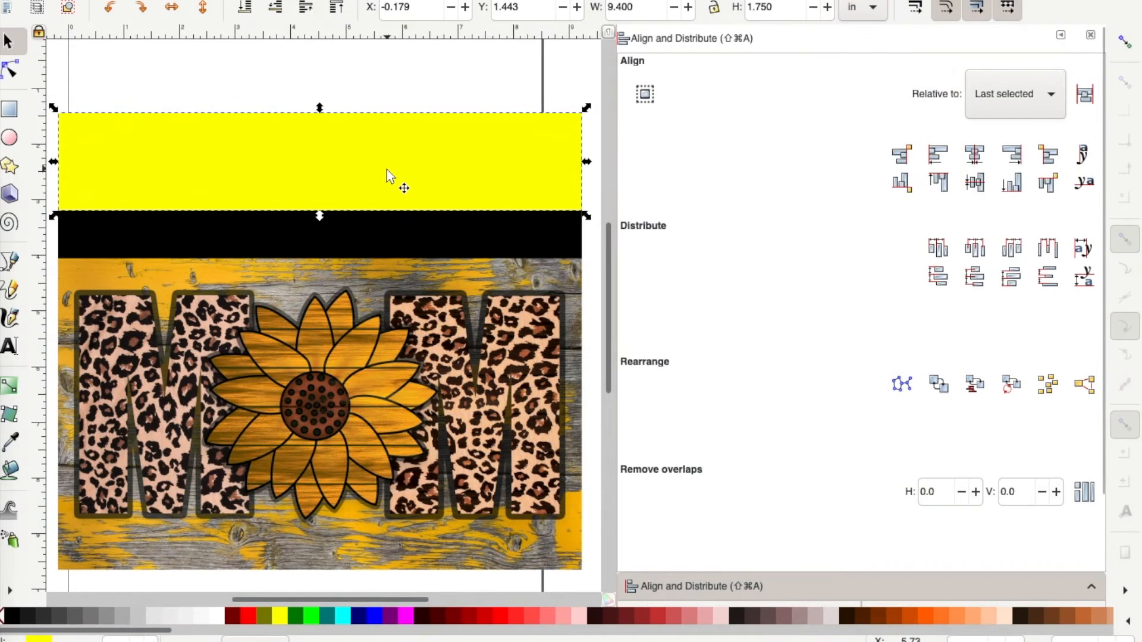
{"action": "left_click_drag", "start_coordinate": [390, 183], "coordinate": [396, 214]}
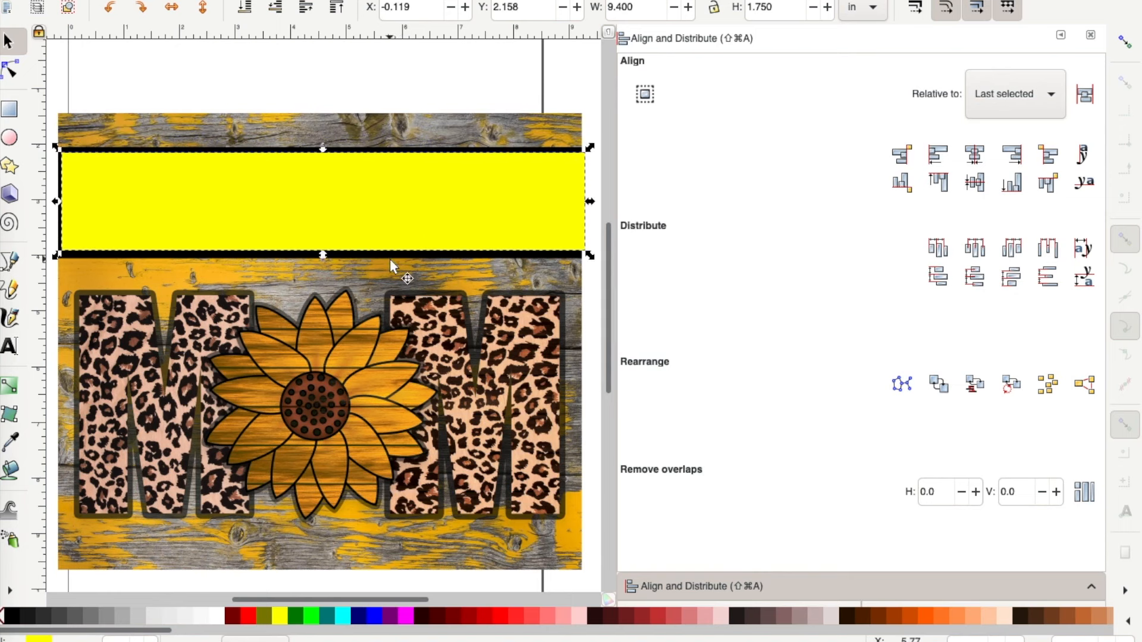
Select both rectangles together with the image and center them on a vertical axis again, with the image as the last selected object.
{"action": "left_click", "coordinate": [418, 133], "text": "shift"}
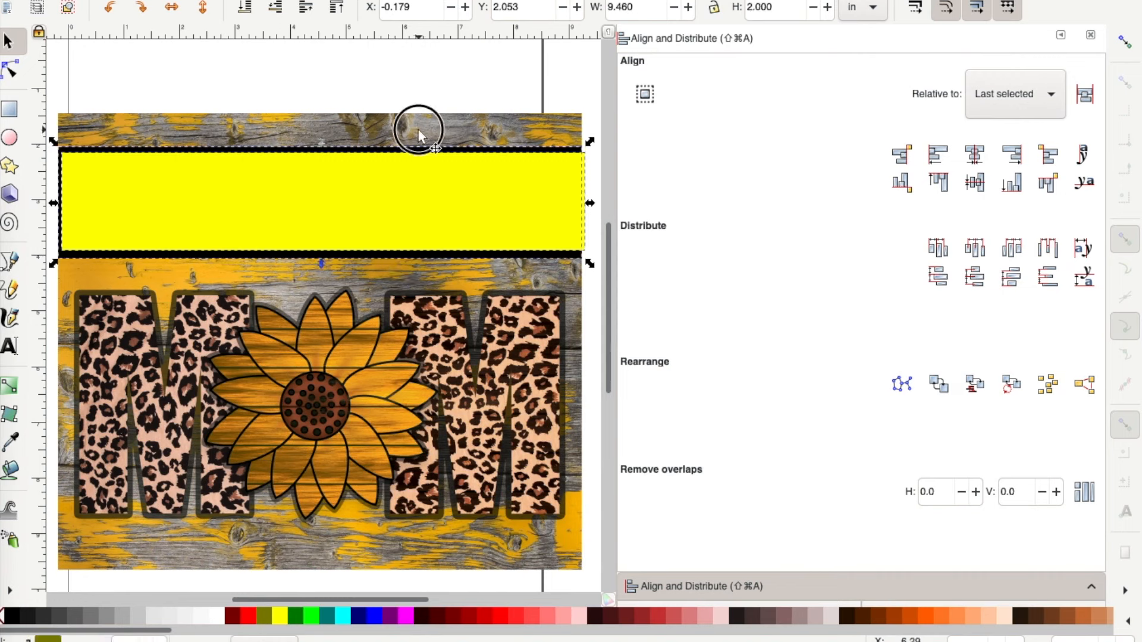
{"action": "left_click", "coordinate": [974, 156]}
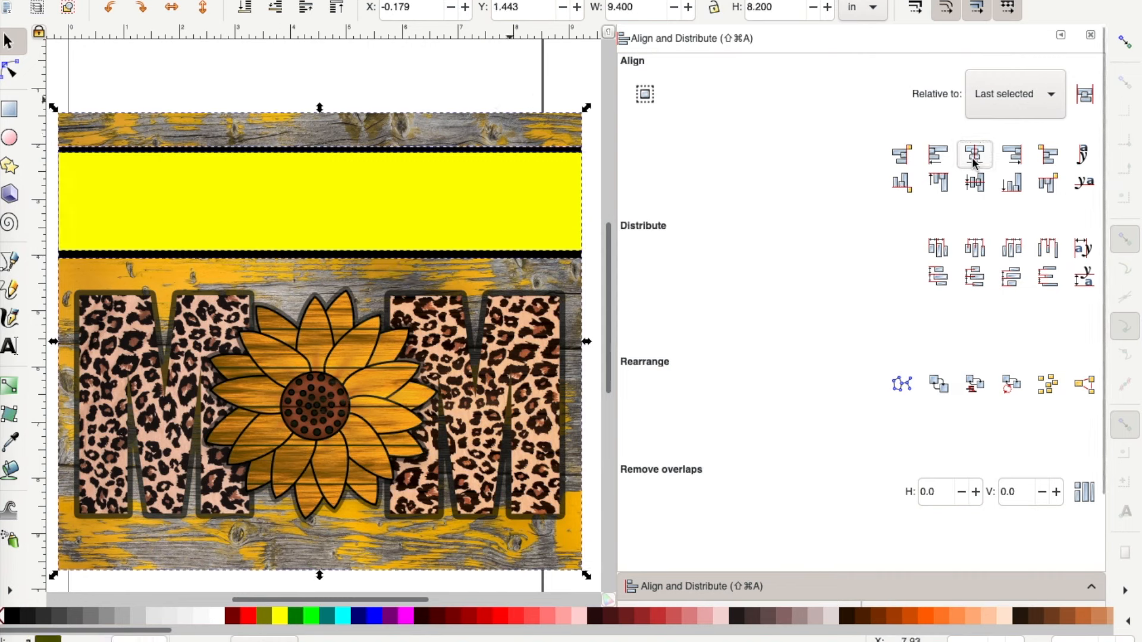
{"action": "left_click", "coordinate": [398, 62]}
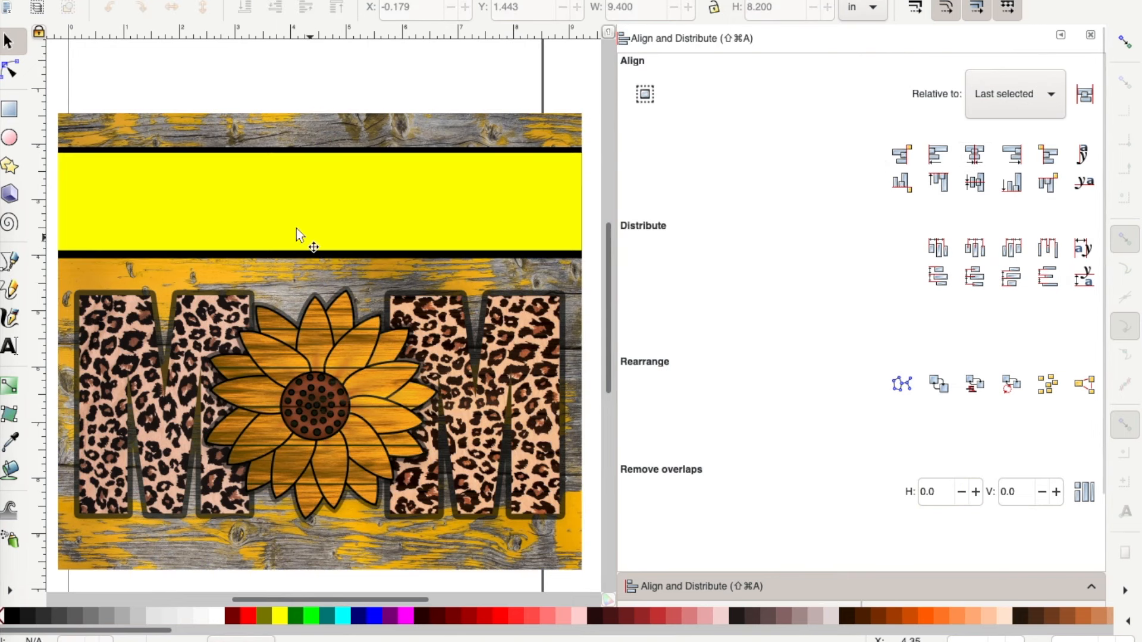
Select only the yellow and black rectangles and center them on a horizontal axis.
{"action": "left_click_drag", "start_coordinate": [51, 134], "coordinate": [588, 275]}
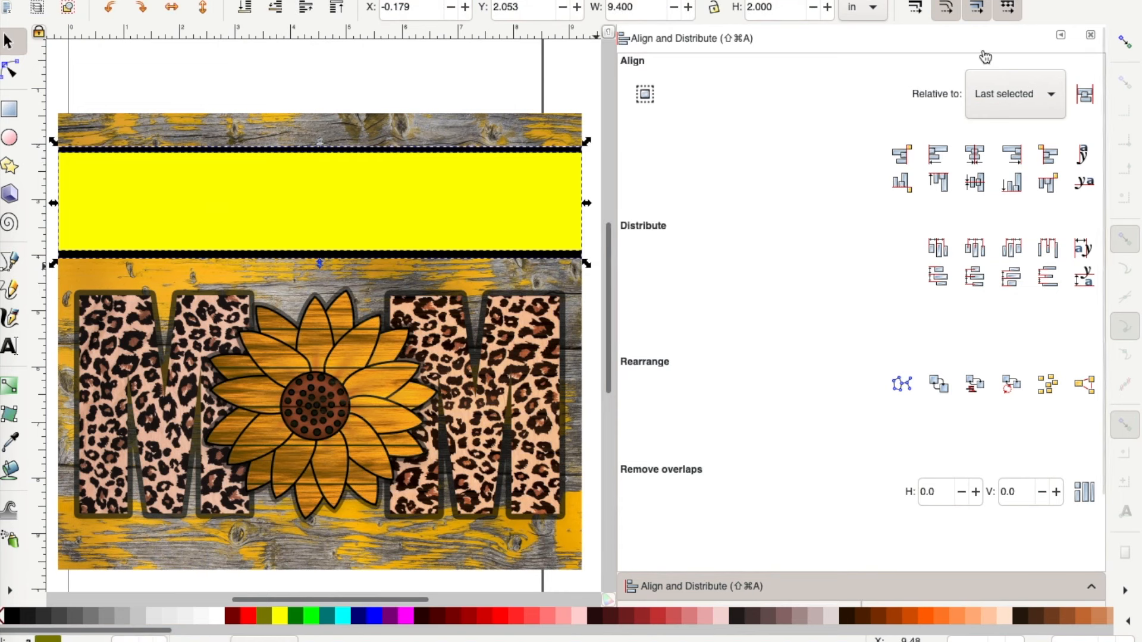
{"action": "left_click", "coordinate": [976, 184]}
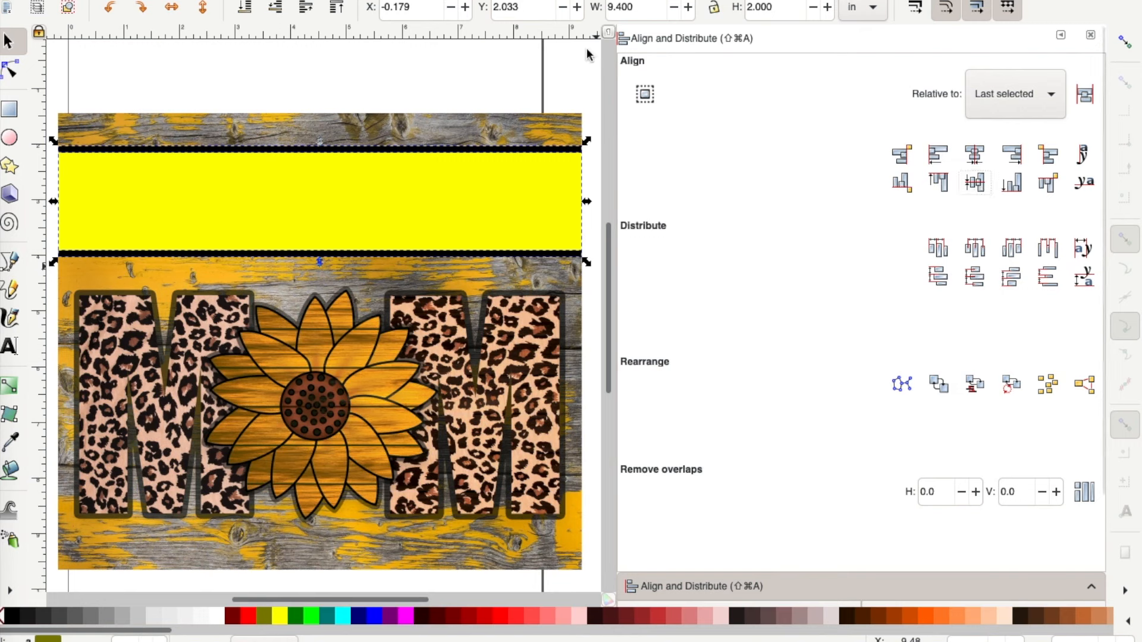
{"action": "left_click", "coordinate": [536, 82]}
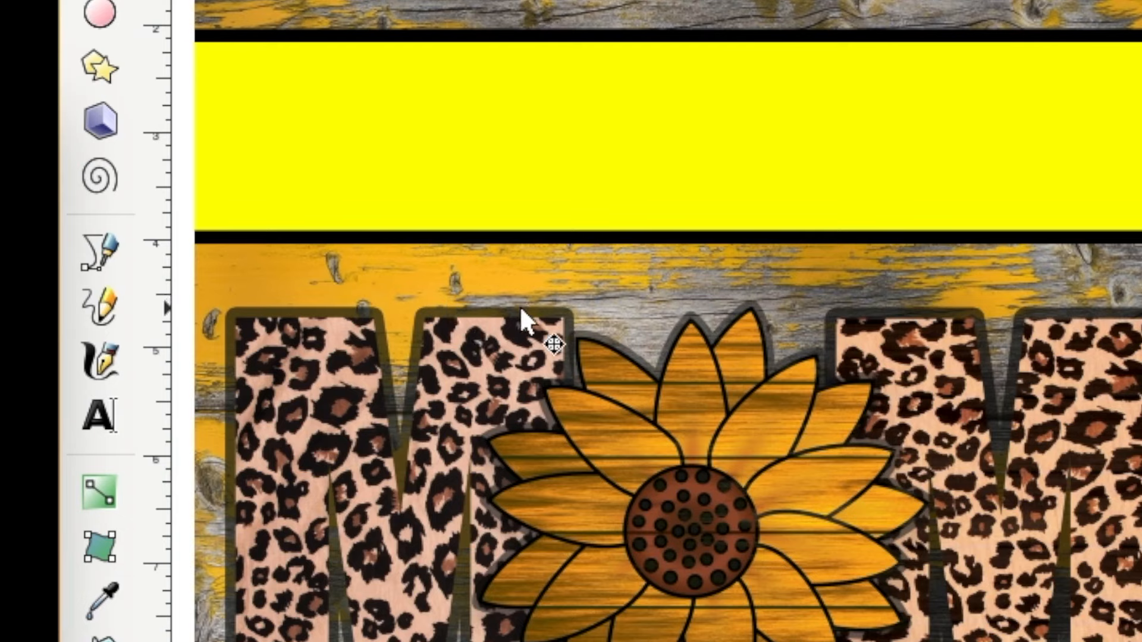
Select the black rectangle and lower its opacity to about 51% in the Fill and Stroke settings.
{"action": "left_click", "coordinate": [529, 244]}
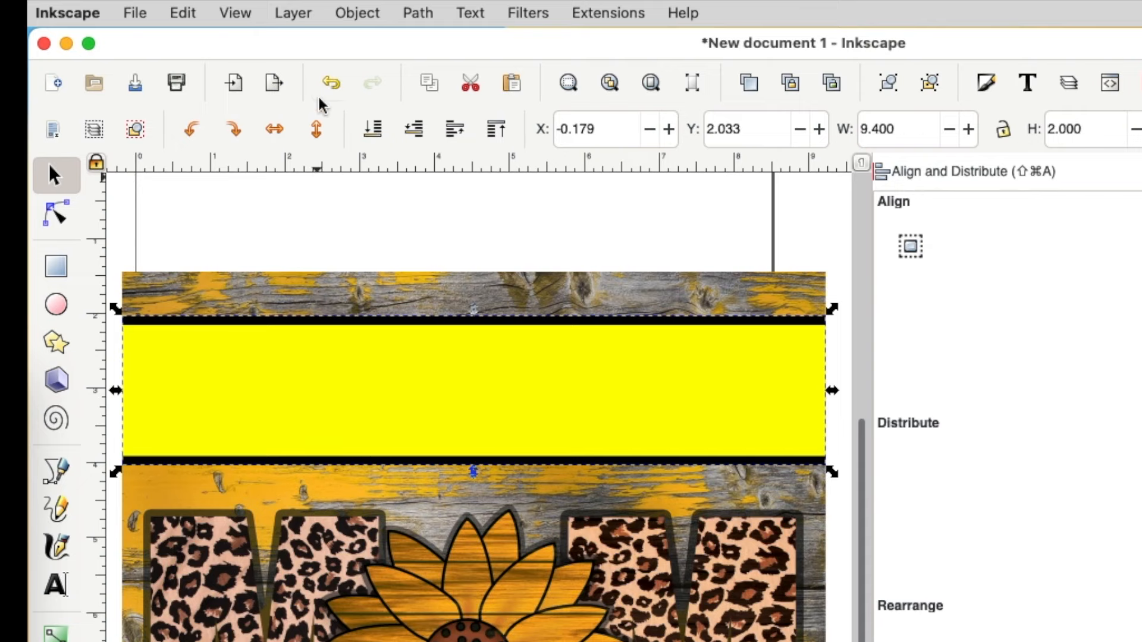
{"action": "left_click", "coordinate": [357, 13]}
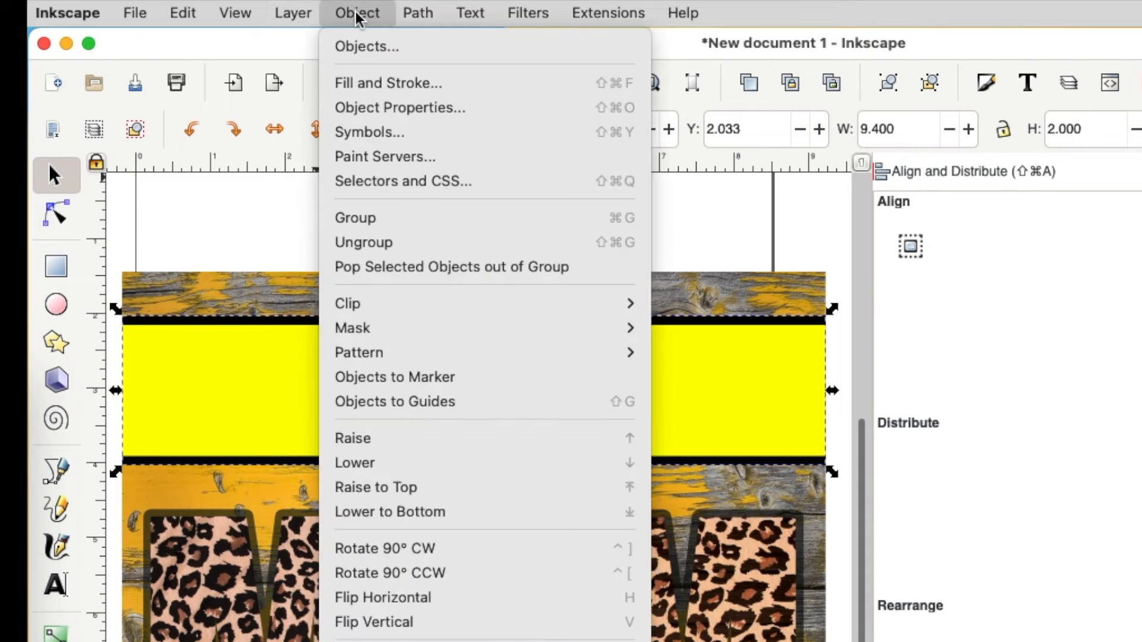
{"action": "left_click", "coordinate": [366, 90]}
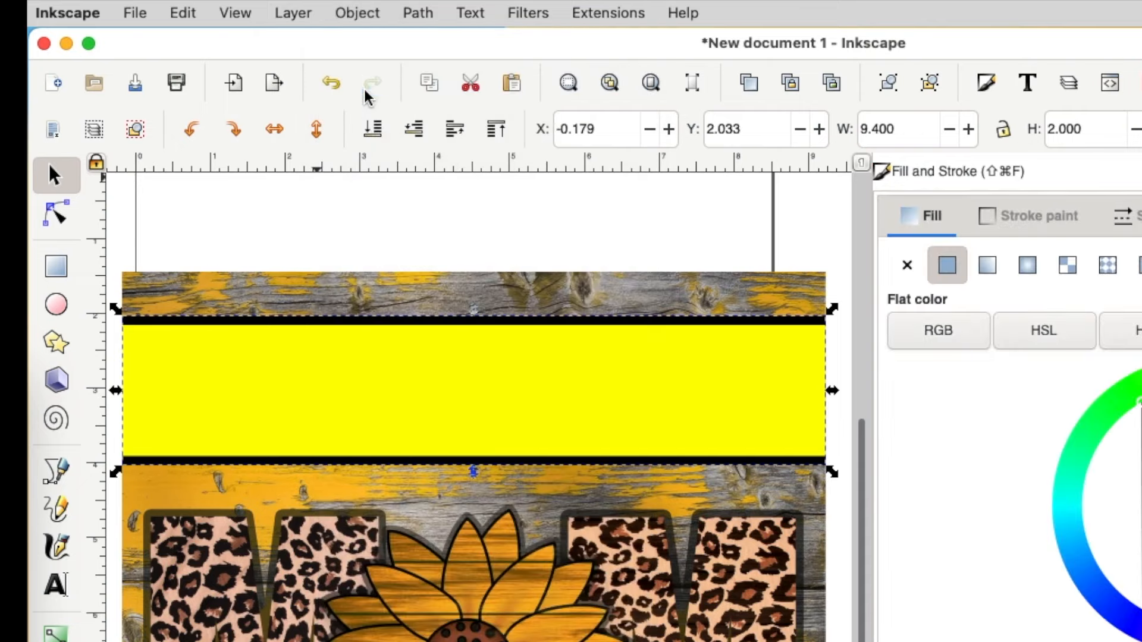
{"action": "mouse_move", "coordinate": [1019, 542]}
{"action": "left_mouse_down"}
{"action": "mouse_move", "coordinate": [762, 538]}
{"action": "mouse_move", "coordinate": [779, 537]}
{"action": "left_mouse_up"}
{"action": "mouse_move", "coordinate": [780, 539]}
{"action": "left_mouse_down"}
{"action": "mouse_move", "coordinate": [801, 538]}
{"action": "mouse_move", "coordinate": [785, 538]}
{"action": "left_mouse_up"}
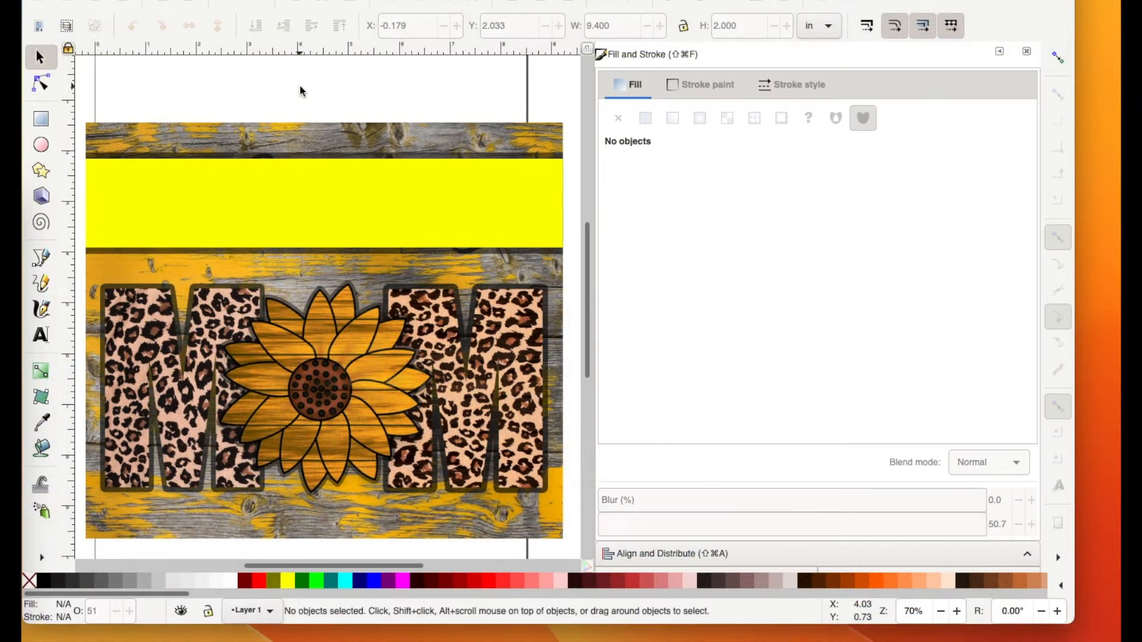
Select the yellow rectangle and try palette fills #D4AA00 and #668000, settling on golden yellow #FFCC00.
{"action": "left_click", "coordinate": [283, 201]}
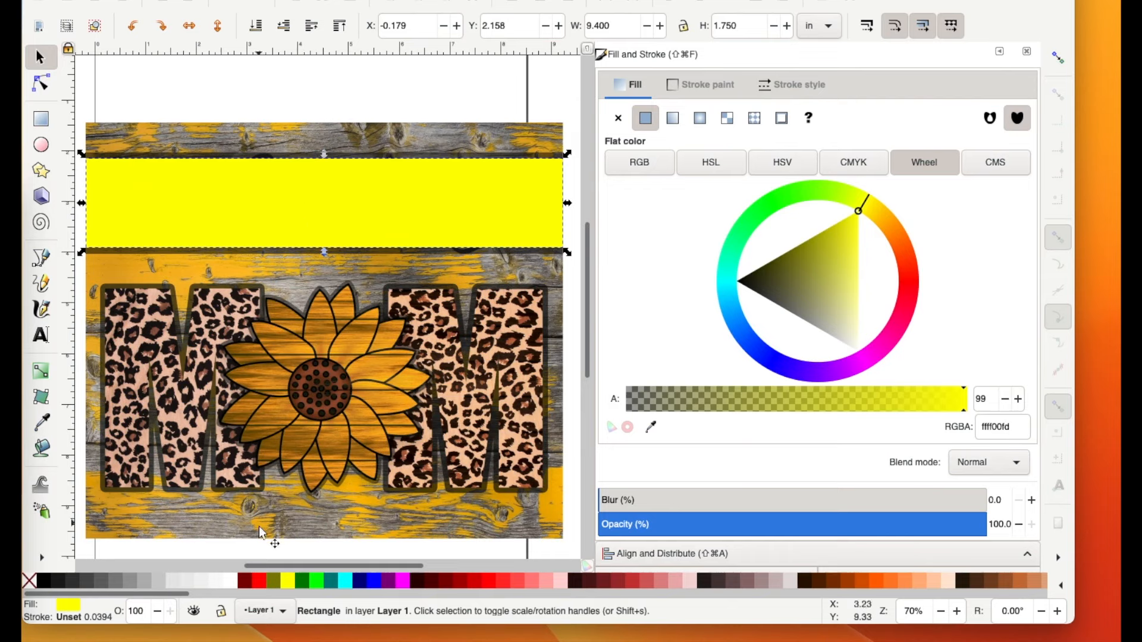
{"action": "scroll", "coordinate": [310, 582], "scroll_direction": "right", "scroll_amount": 2}
{"action": "scroll", "coordinate": [311, 583], "scroll_direction": "right", "scroll_amount": 5}
{"action": "scroll", "coordinate": [311, 582], "scroll_direction": "left", "scroll_amount": 3}
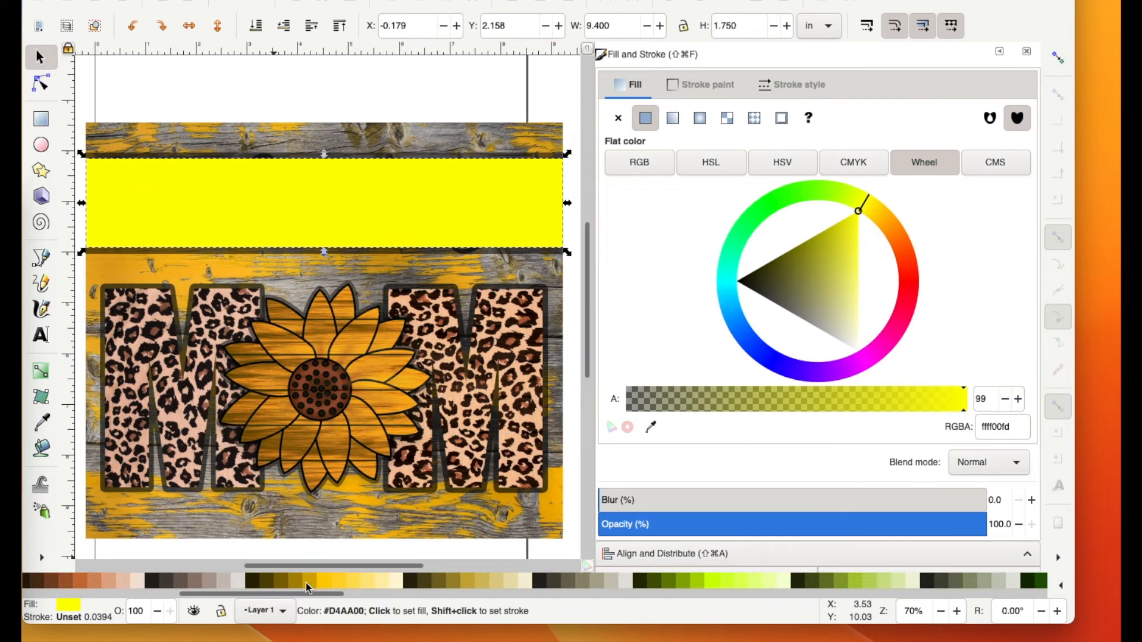
{"action": "left_click", "coordinate": [306, 583]}
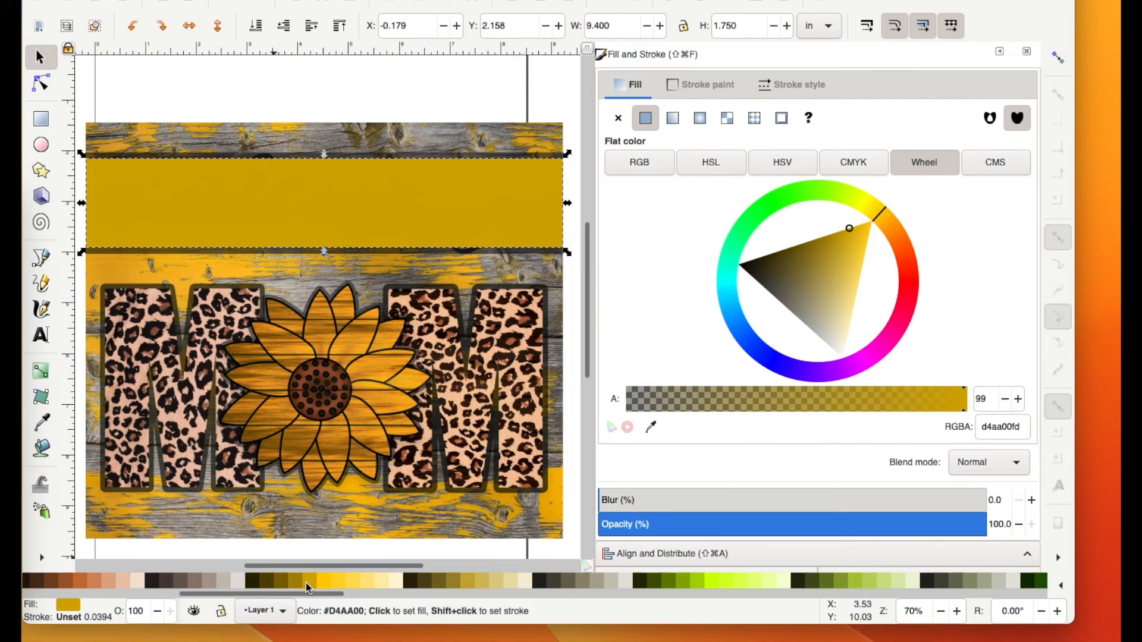
{"action": "left_click", "coordinate": [666, 579]}
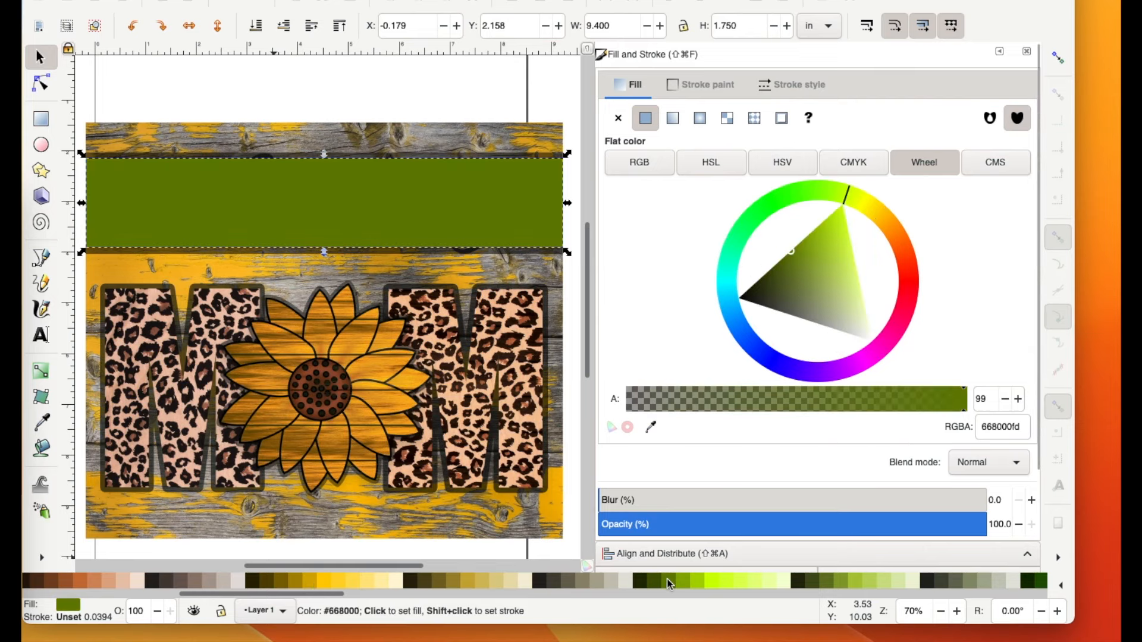
{"action": "left_click", "coordinate": [312, 581]}
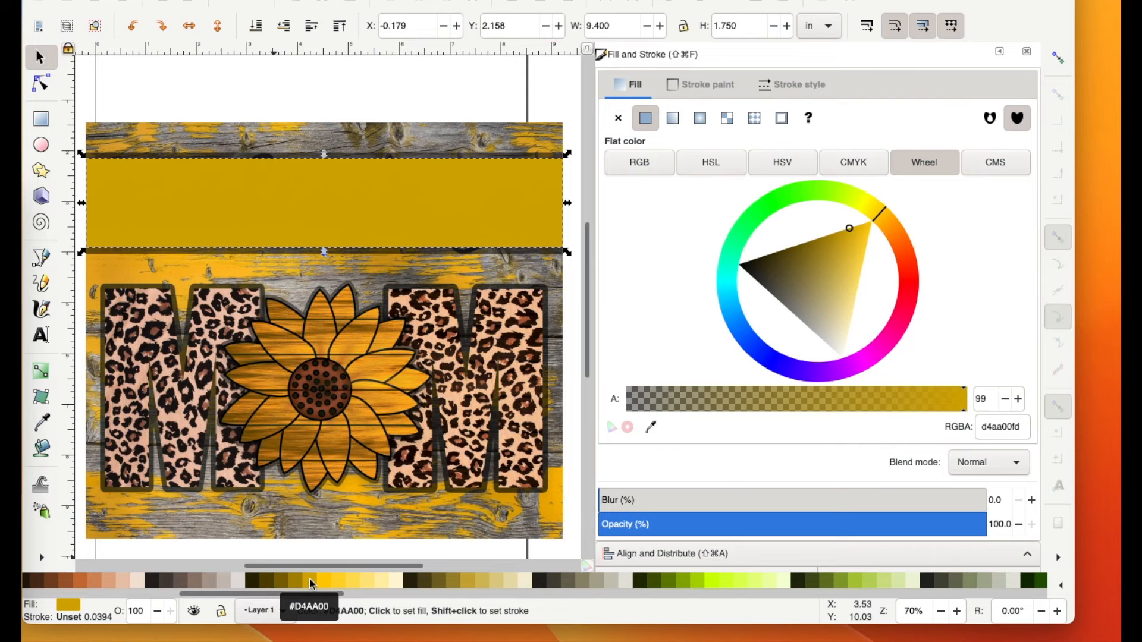
{"action": "left_click", "coordinate": [324, 581]}
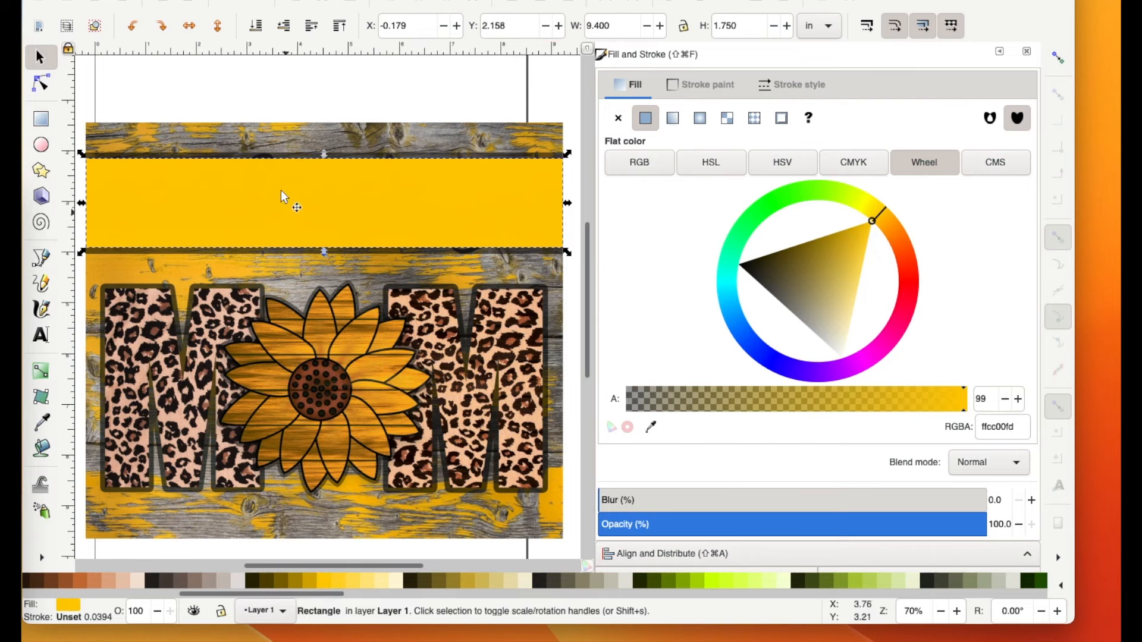
Sample fill colors for the front rectangle from the sunflower petals, the leopard lettering and the flower's brown center.
{"action": "left_click", "coordinate": [41, 423]}
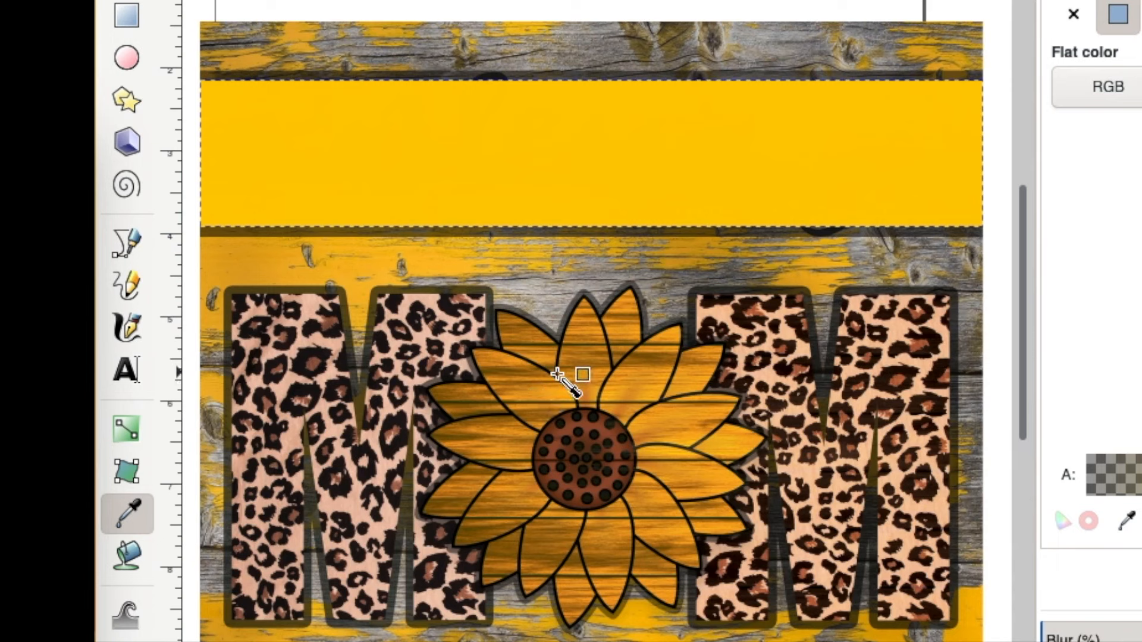
{"action": "left_click", "coordinate": [619, 355]}
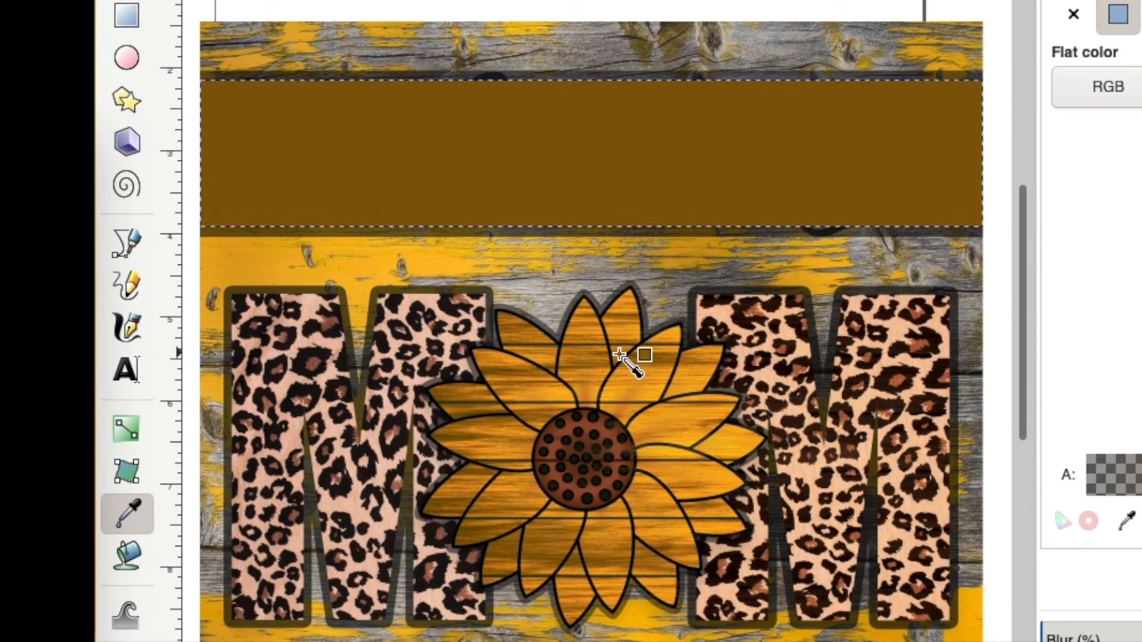
{"action": "left_click", "coordinate": [655, 415]}
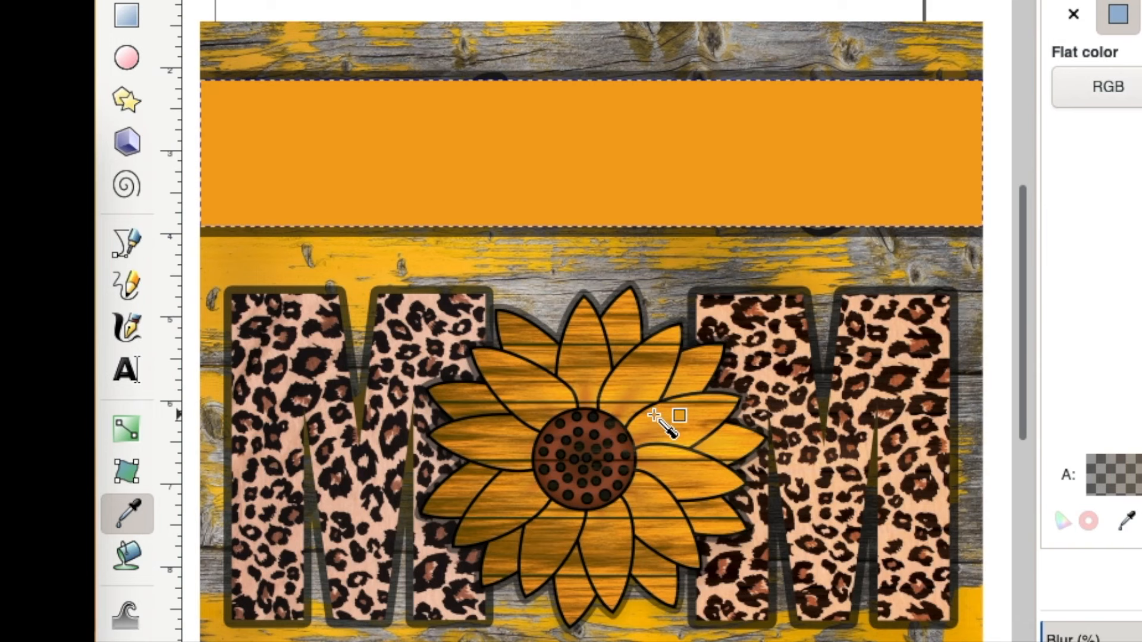
{"action": "left_click", "coordinate": [742, 319]}
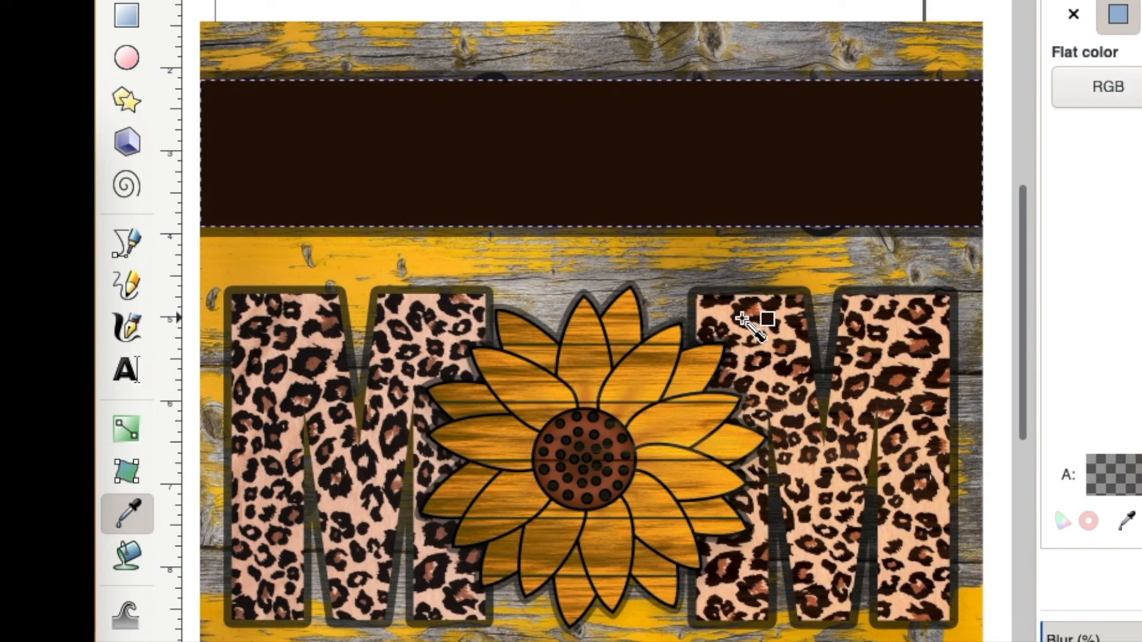
{"action": "left_click", "coordinate": [626, 455]}
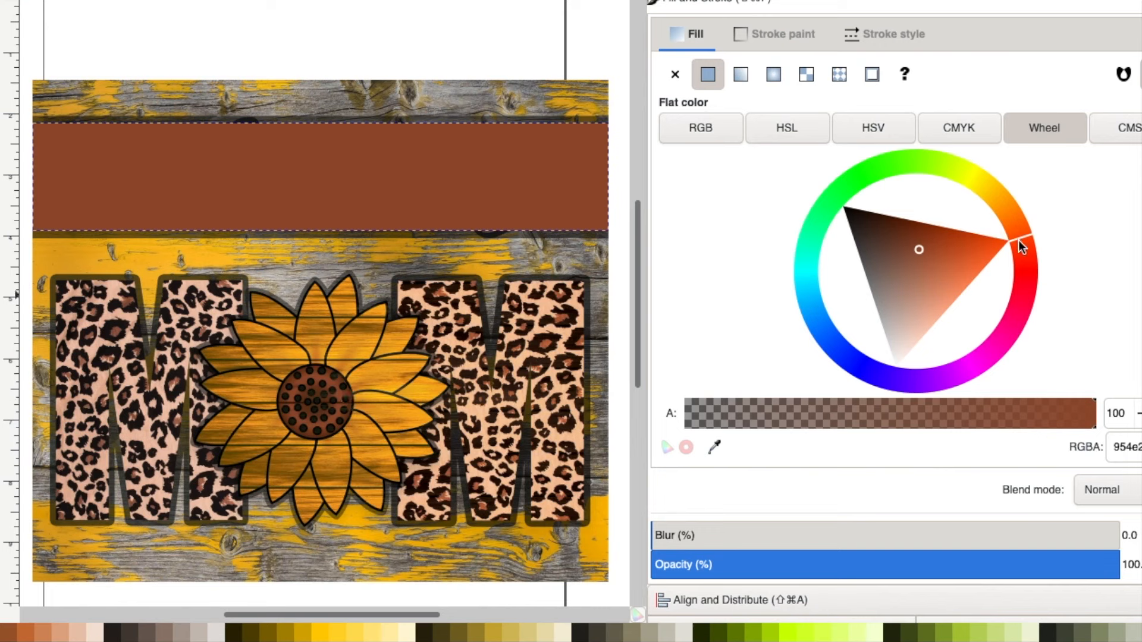
Adjust the front rectangle's fill on the color wheel to the golden yellow f3bf17ff.
{"action": "mouse_move", "coordinate": [1020, 237]}
{"action": "left_mouse_down"}
{"action": "mouse_move", "coordinate": [969, 179]}
{"action": "mouse_move", "coordinate": [1025, 257]}
{"action": "mouse_move", "coordinate": [971, 364]}
{"action": "mouse_move", "coordinate": [852, 359]}
{"action": "mouse_move", "coordinate": [841, 219]}
{"action": "mouse_move", "coordinate": [925, 166]}
{"action": "mouse_move", "coordinate": [972, 173]}
{"action": "mouse_move", "coordinate": [989, 193]}
{"action": "left_mouse_up"}
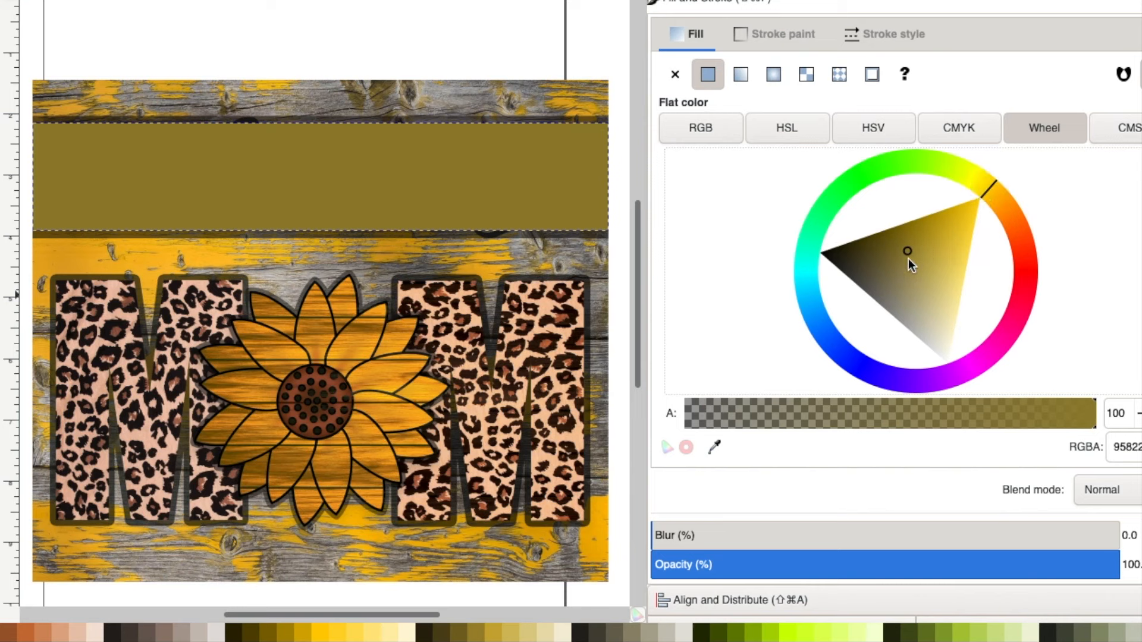
{"action": "mouse_move", "coordinate": [908, 251]}
{"action": "left_mouse_down"}
{"action": "mouse_move", "coordinate": [972, 219]}
{"action": "mouse_move", "coordinate": [914, 251]}
{"action": "mouse_move", "coordinate": [905, 244]}
{"action": "mouse_move", "coordinate": [977, 199]}
{"action": "mouse_move", "coordinate": [973, 210]}
{"action": "mouse_move", "coordinate": [999, 196]}
{"action": "mouse_move", "coordinate": [1020, 242]}
{"action": "mouse_move", "coordinate": [1003, 311]}
{"action": "mouse_move", "coordinate": [946, 367]}
{"action": "mouse_move", "coordinate": [846, 335]}
{"action": "mouse_move", "coordinate": [832, 243]}
{"action": "mouse_move", "coordinate": [913, 186]}
{"action": "mouse_move", "coordinate": [947, 188]}
{"action": "mouse_move", "coordinate": [973, 213]}
{"action": "mouse_move", "coordinate": [957, 306]}
{"action": "mouse_move", "coordinate": [900, 262]}
{"action": "mouse_move", "coordinate": [872, 265]}
{"action": "mouse_move", "coordinate": [973, 217]}
{"action": "left_mouse_up"}
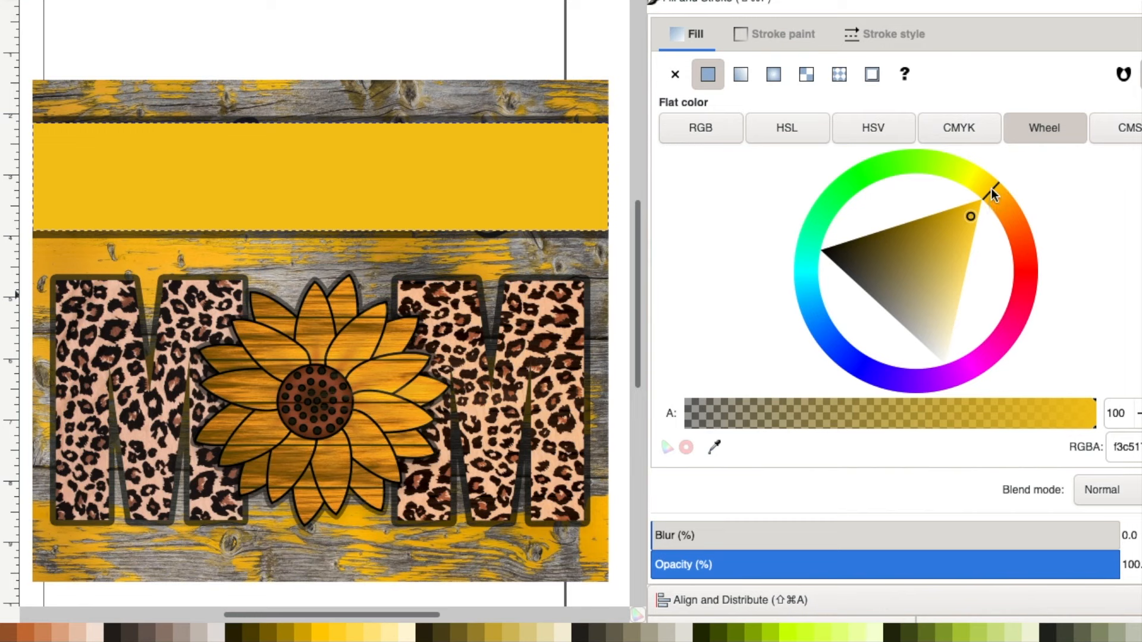
{"action": "left_click_drag", "start_coordinate": [994, 196], "coordinate": [994, 193]}
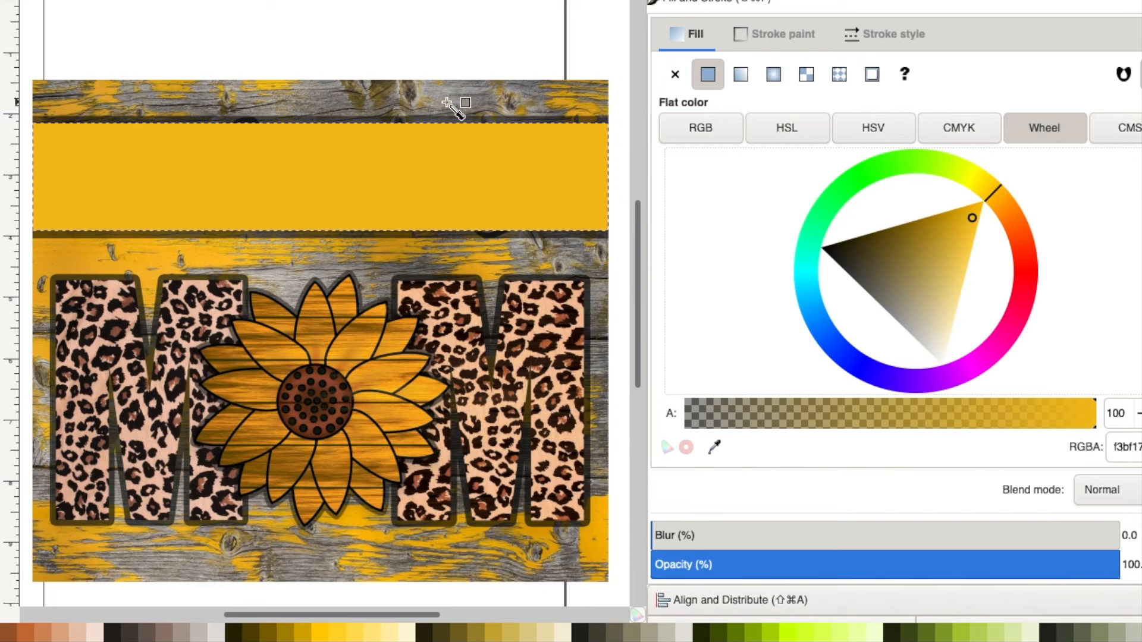
Try the gray wood color as the front rectangle's fill, undo it, and return to the Selector tool.
{"action": "left_click", "coordinate": [447, 104]}
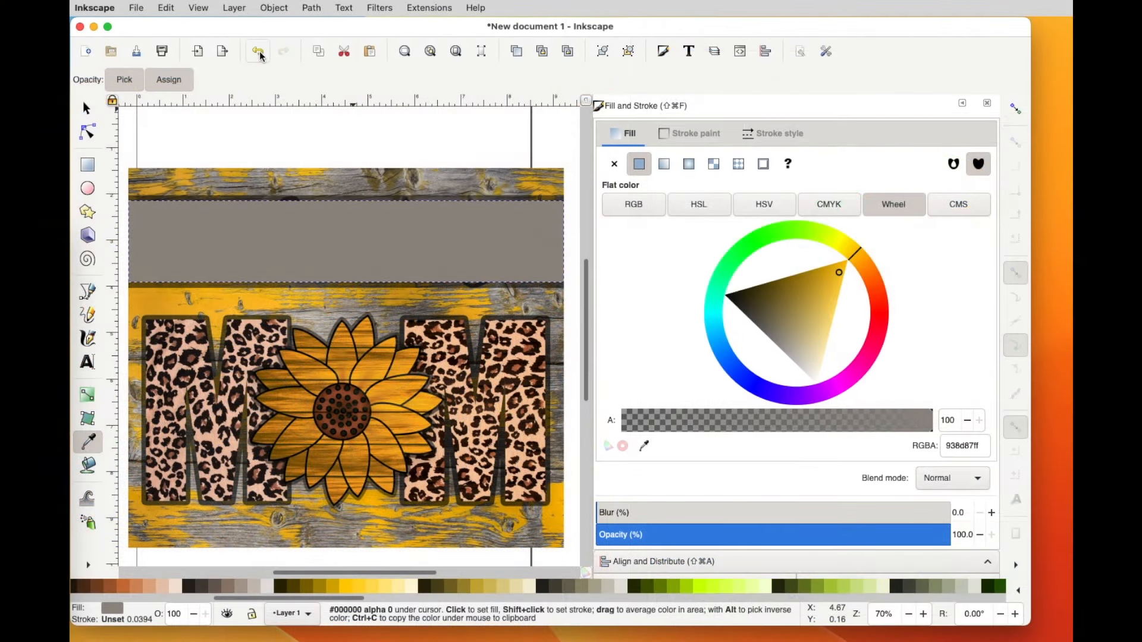
{"action": "left_click", "coordinate": [260, 54]}
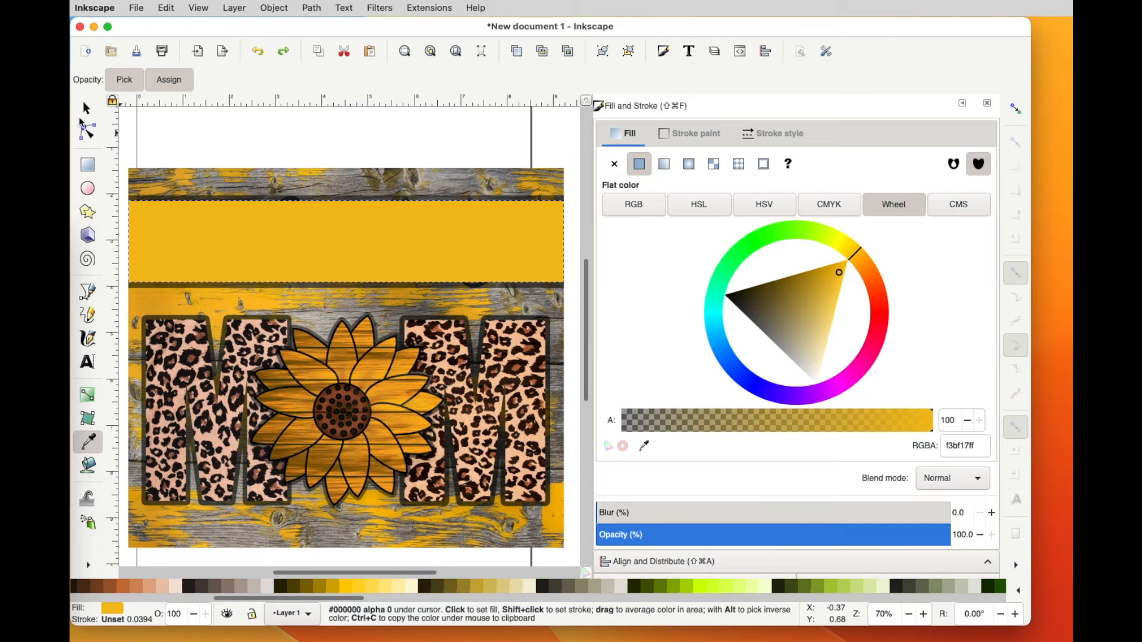
{"action": "left_click", "coordinate": [87, 109]}
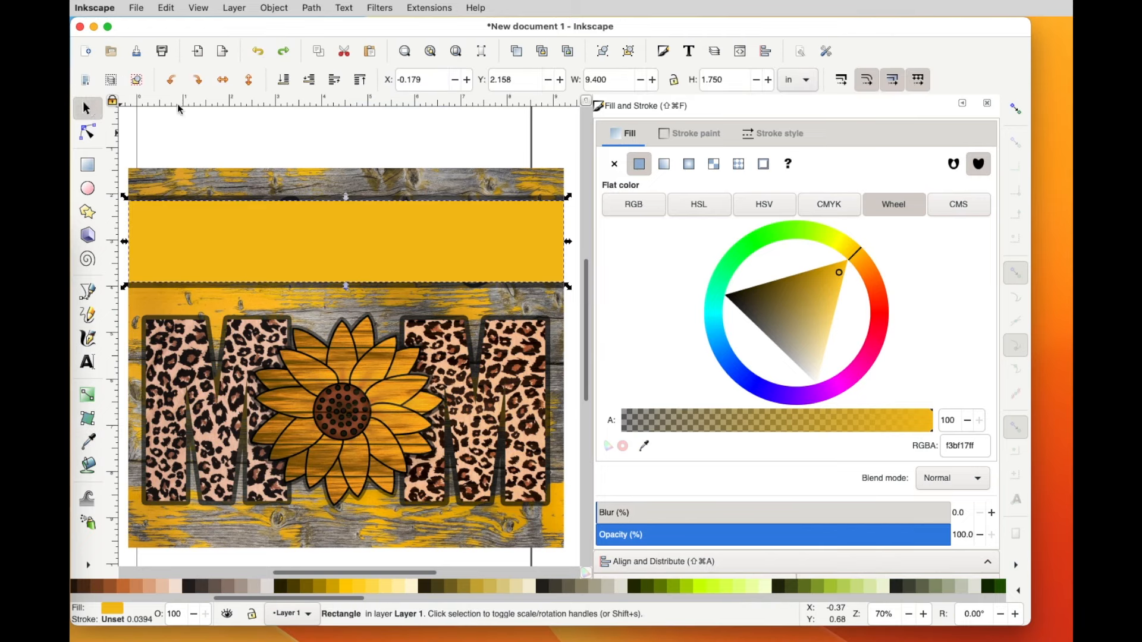
Deselect the rectangle and add the text "Blessed" over the yellow band.
{"action": "left_click", "coordinate": [269, 129]}
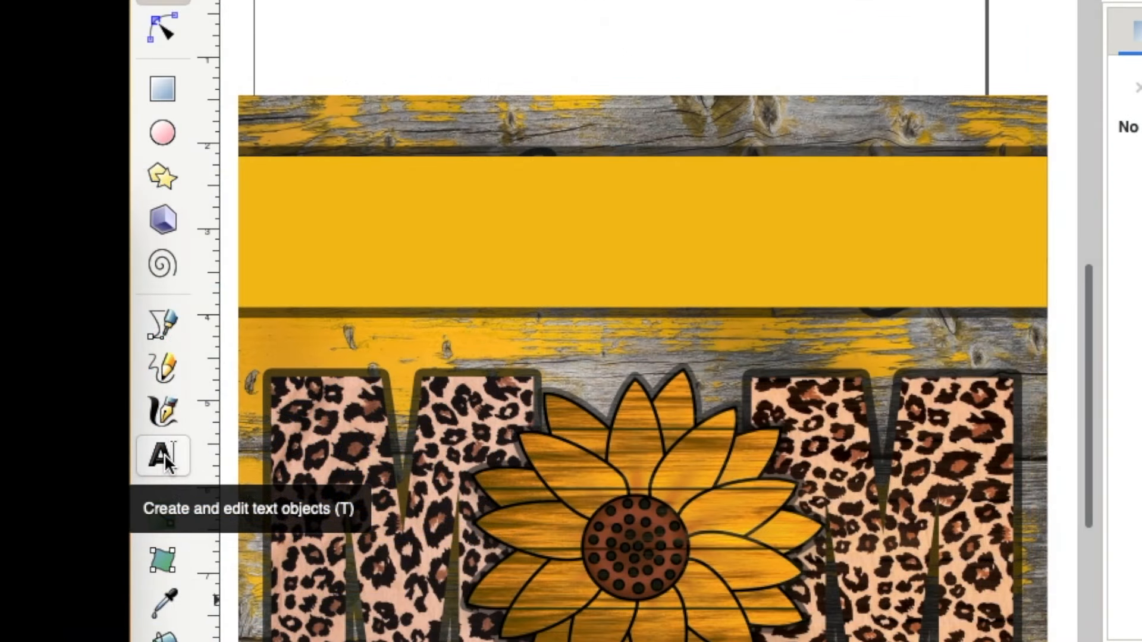
{"action": "left_click", "coordinate": [165, 454]}
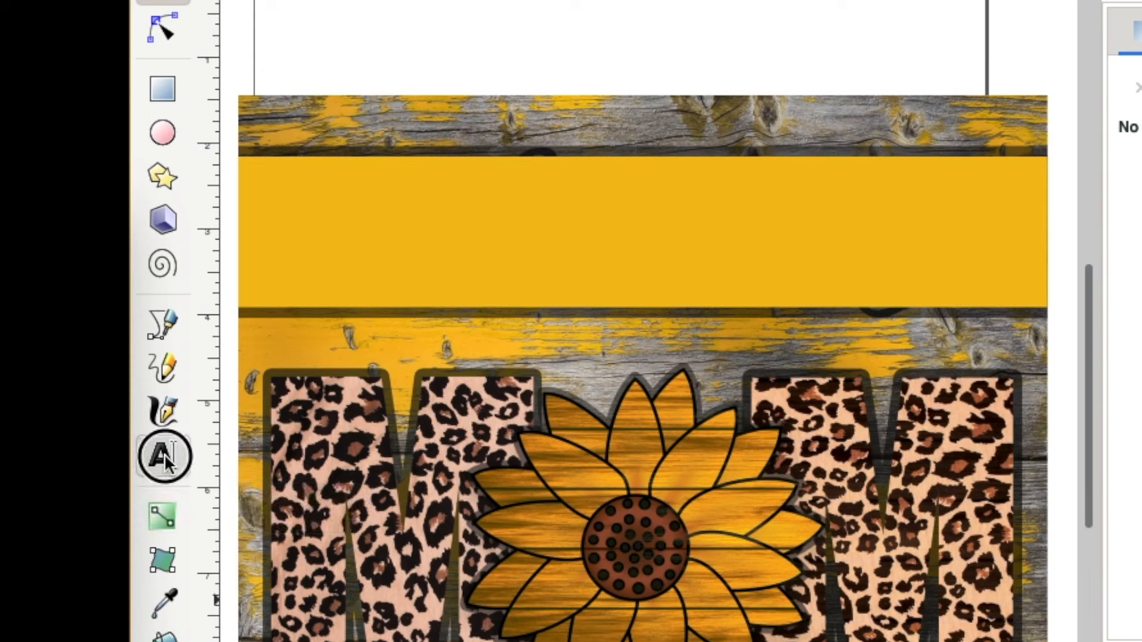
{"action": "left_click", "coordinate": [459, 237]}
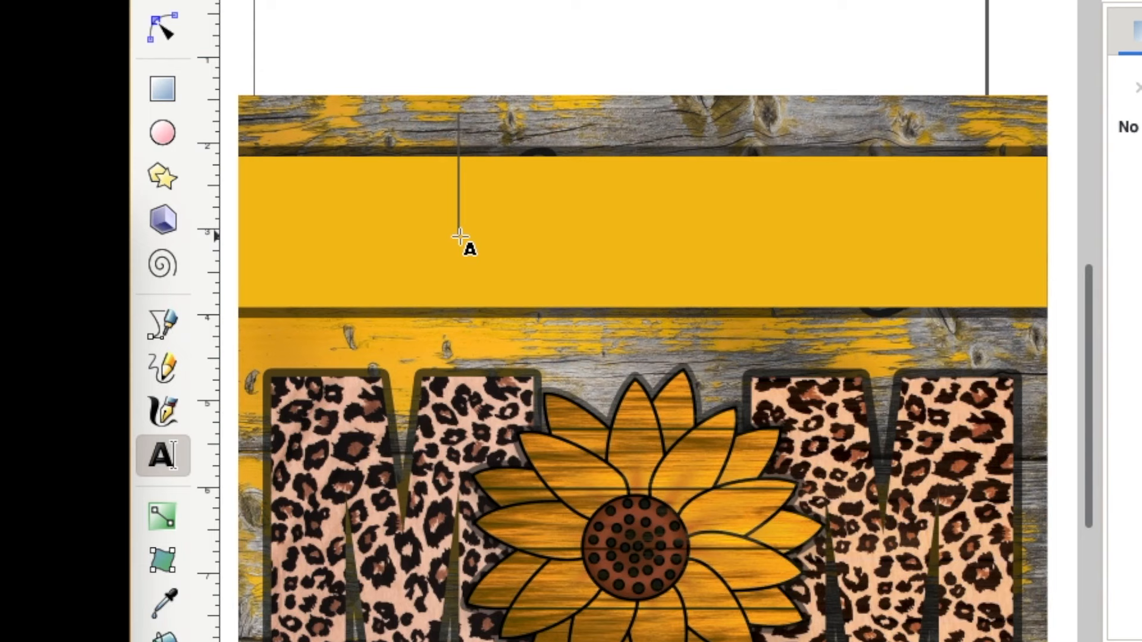
{"action": "type", "text": "Blessed"}
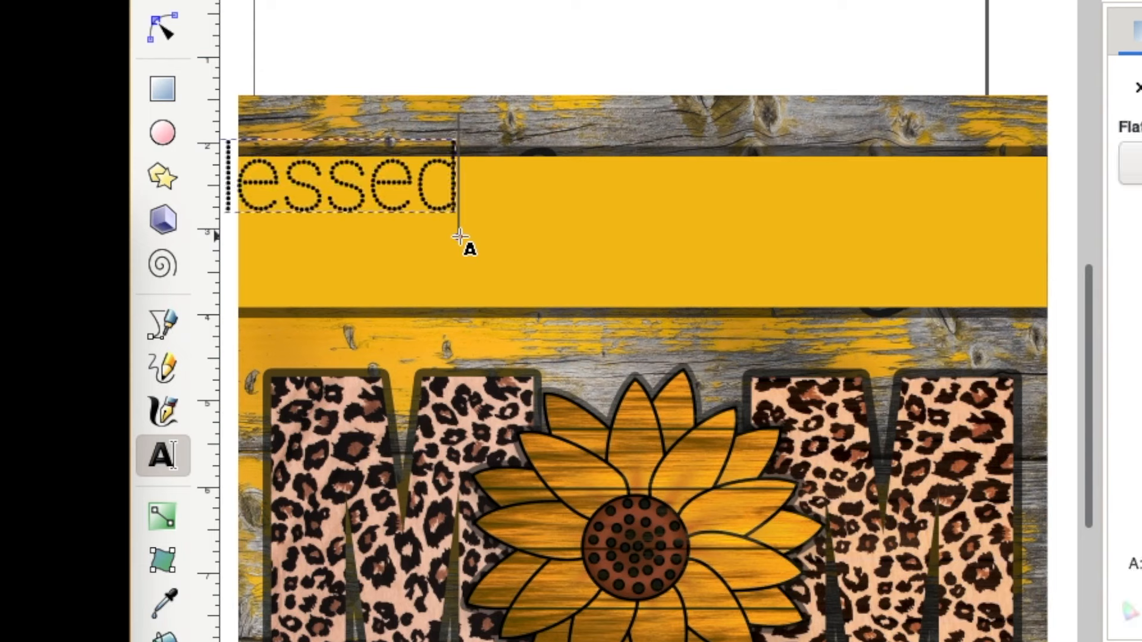
Apply the bastian font in Regular style to the "Blessed" text.
{"action": "key", "text": "shift+super+t"}
{"action": "scroll", "coordinate": [777, 172], "scroll_direction": "up", "scroll_amount": 20}
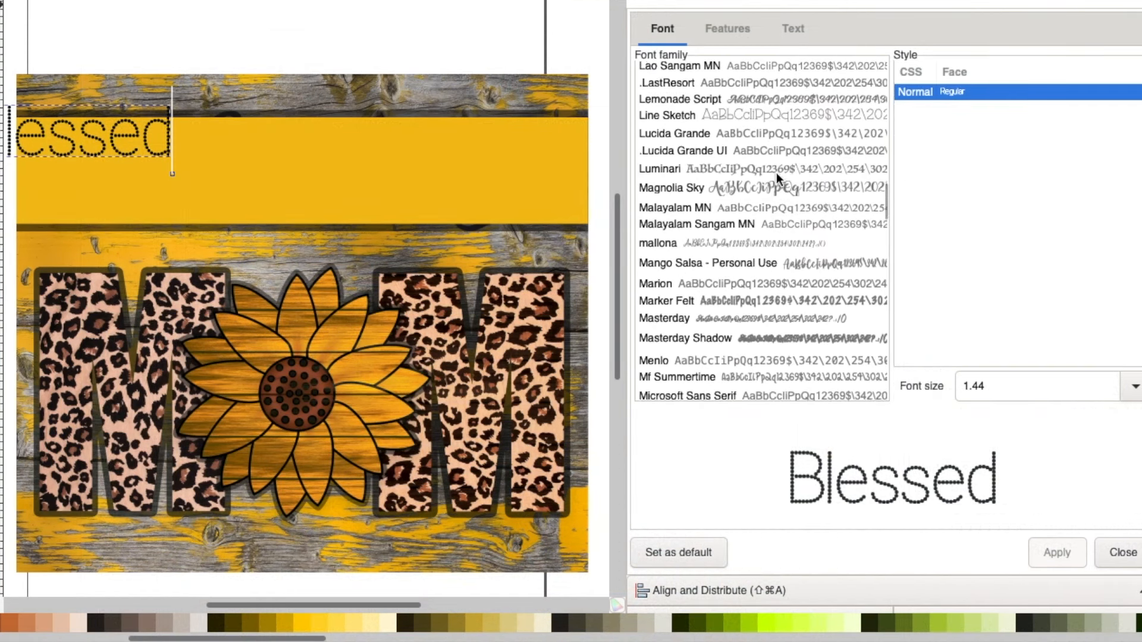
{"action": "scroll", "coordinate": [777, 172], "scroll_direction": "up", "scroll_amount": 15}
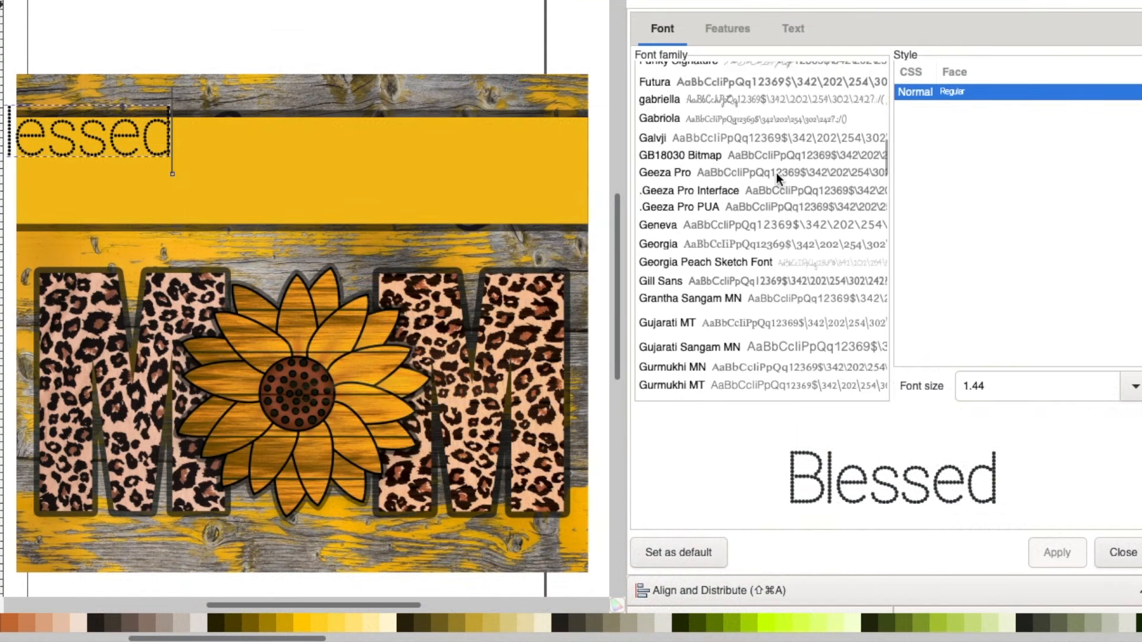
{"action": "scroll", "coordinate": [776, 172], "scroll_direction": "up", "scroll_amount": 15}
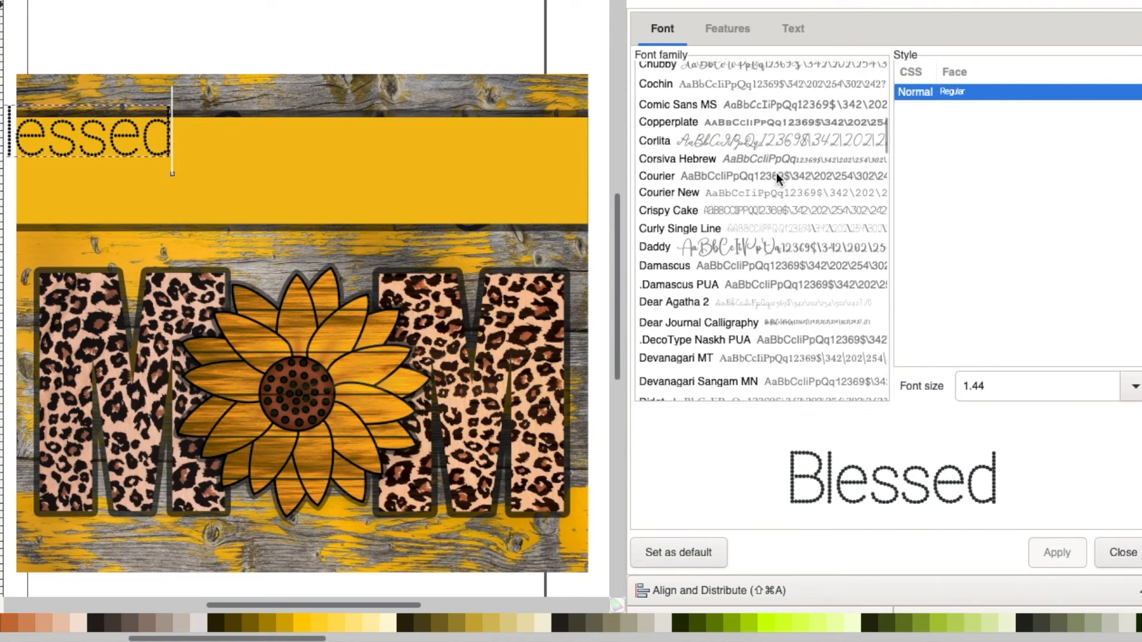
{"action": "scroll", "coordinate": [777, 173], "scroll_direction": "up", "scroll_amount": 15}
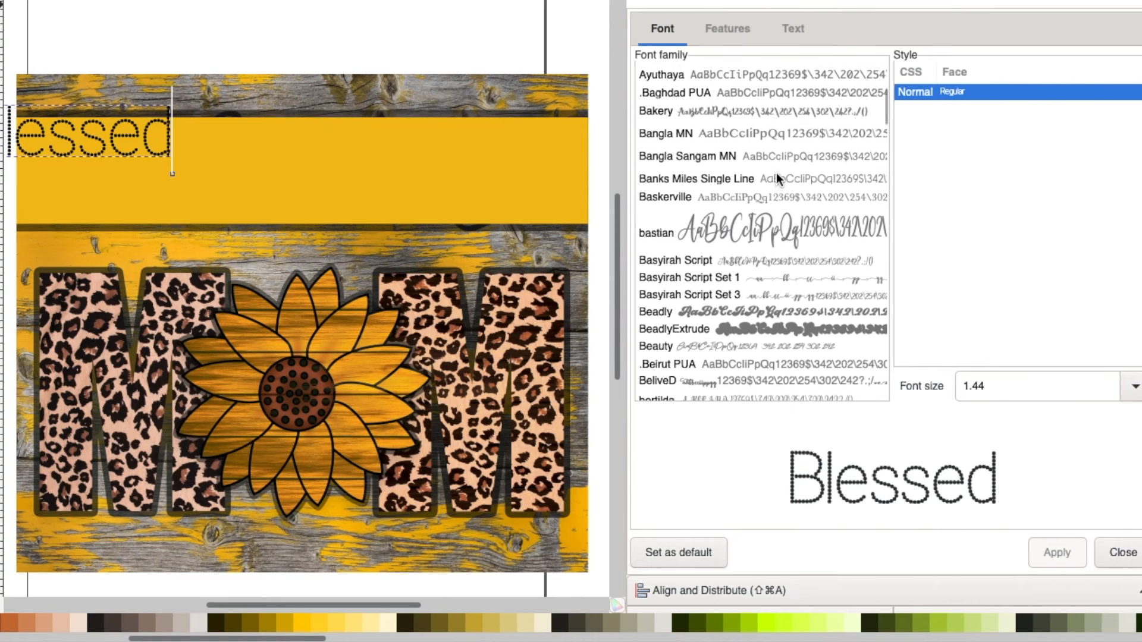
{"action": "left_click", "coordinate": [740, 229]}
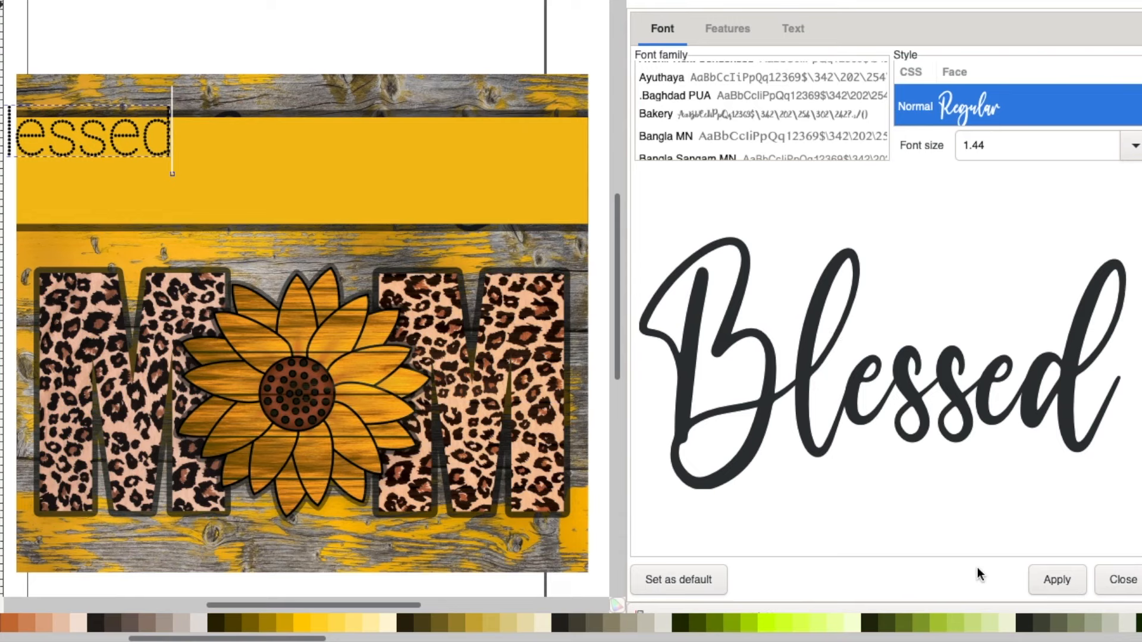
{"action": "left_click", "coordinate": [1058, 580]}
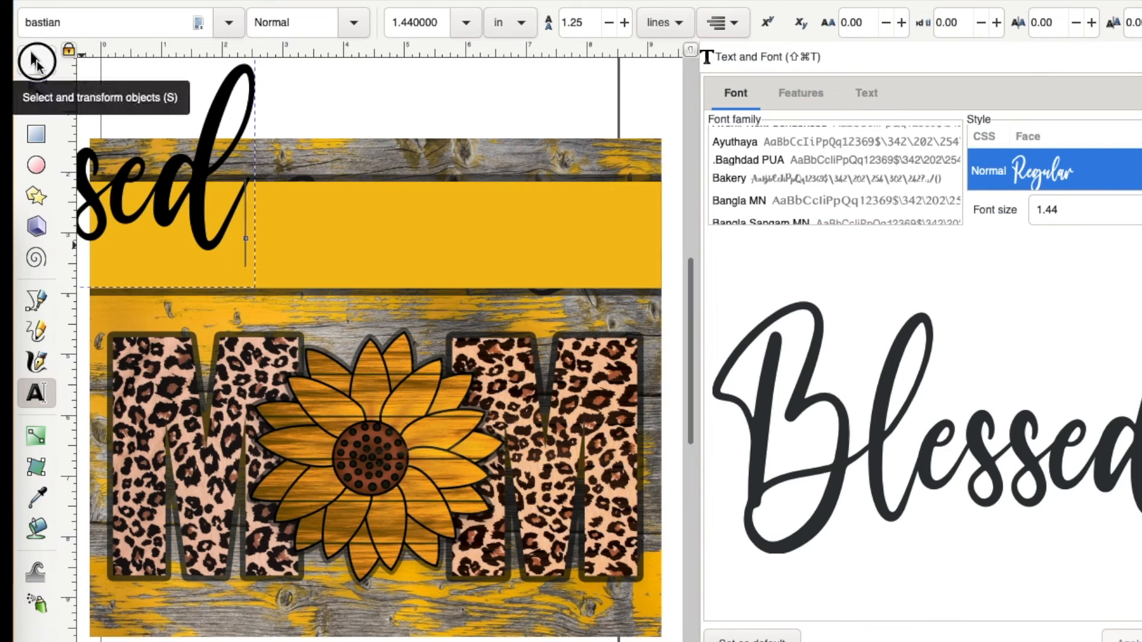
Move the "Blessed" text over the design, lock its proportions, and scale it down to about 5.74 in wide.
{"action": "left_click", "coordinate": [36, 62]}
{"action": "left_click_drag", "start_coordinate": [196, 189], "coordinate": [551, 250]}
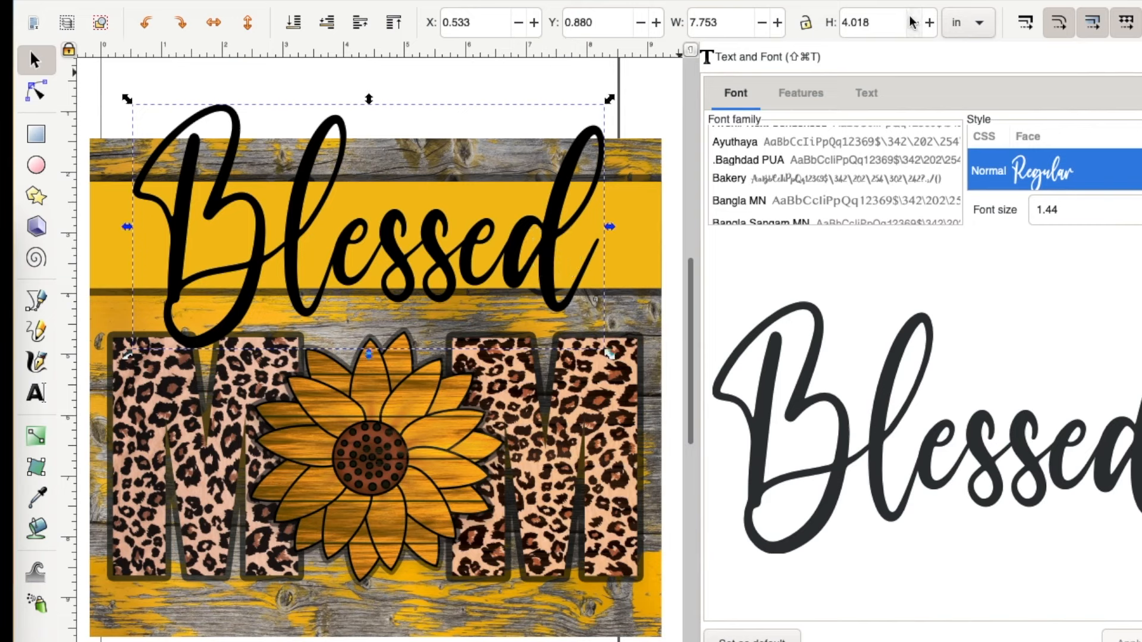
{"action": "left_click", "coordinate": [806, 23]}
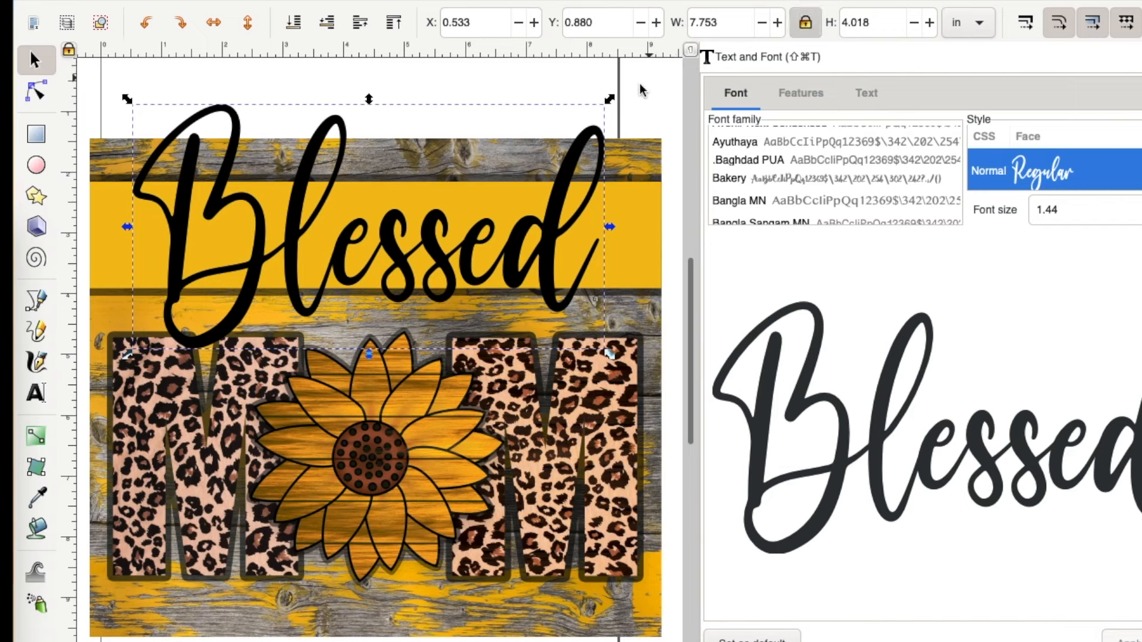
{"action": "left_click_drag", "start_coordinate": [608, 100], "coordinate": [519, 180]}
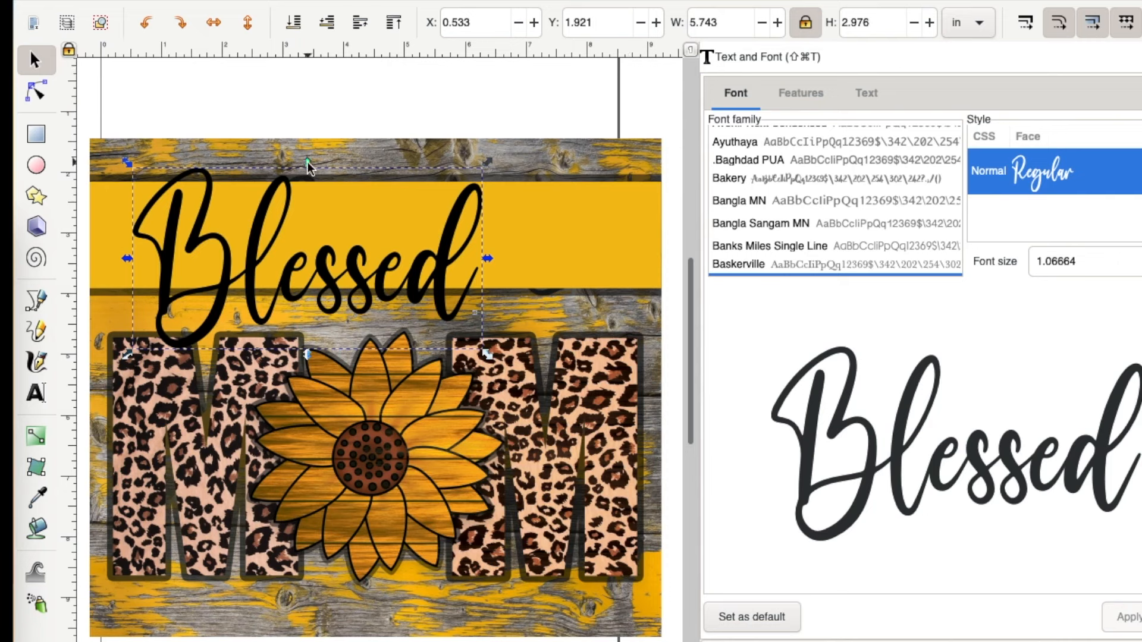
Try stretching the "Blessed" text to about 3.44 in high and 6.34 in wide, and undo both changes.
{"action": "left_click_drag", "start_coordinate": [306, 163], "coordinate": [310, 138]}
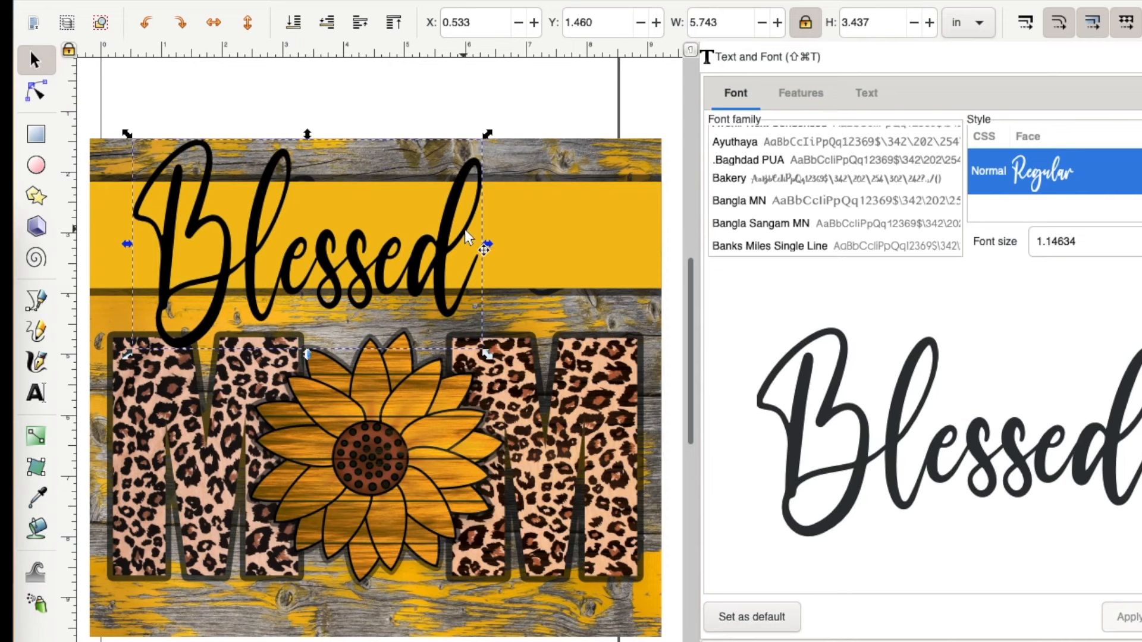
{"action": "left_click_drag", "start_coordinate": [487, 244], "coordinate": [522, 248]}
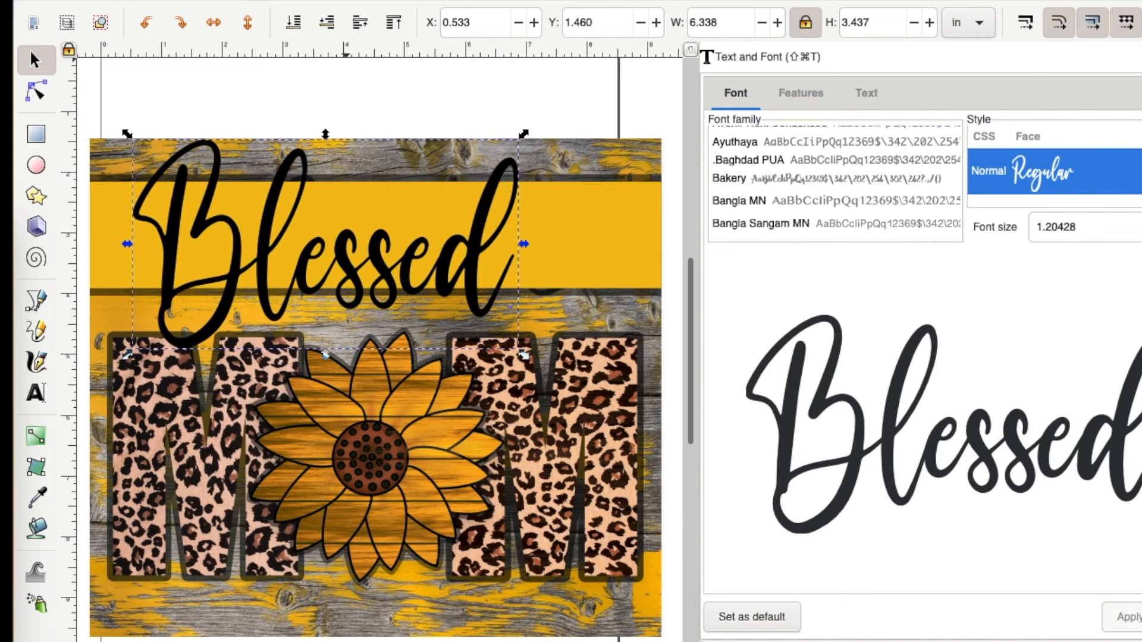
{"action": "left_click", "coordinate": [146, 23]}
{"action": "left_click", "coordinate": [146, 22]}
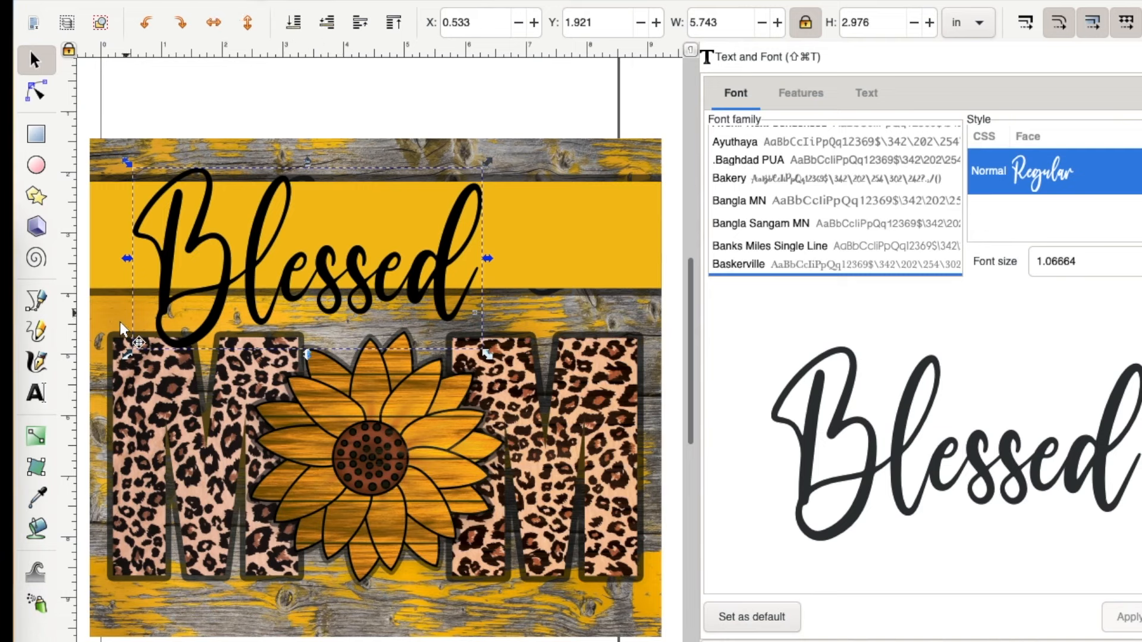
Fit the "Blessed" text inside the yellow band at about 4.30 in wide and 1.68 in high, at X 2.460, Y 2.189.
{"action": "left_click_drag", "start_coordinate": [126, 357], "coordinate": [228, 287]}
{"action": "left_click_drag", "start_coordinate": [403, 254], "coordinate": [380, 267]}
{"action": "left_click_drag", "start_coordinate": [463, 176], "coordinate": [459, 184]}
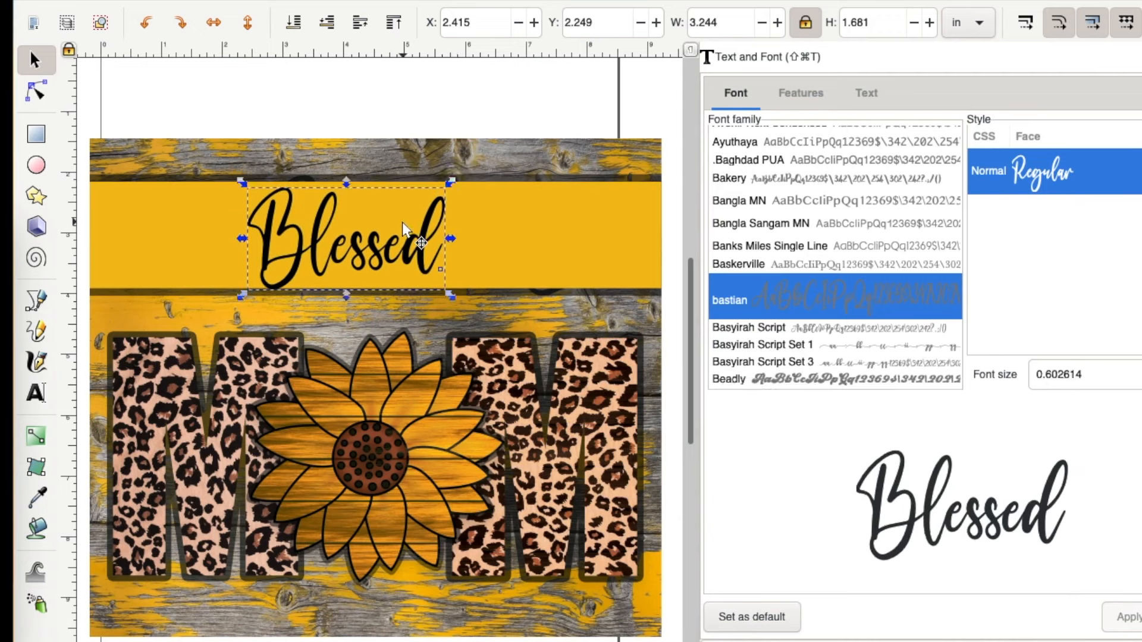
{"action": "left_click", "coordinate": [396, 257]}
{"action": "left_click_drag", "start_coordinate": [396, 257], "coordinate": [399, 252]}
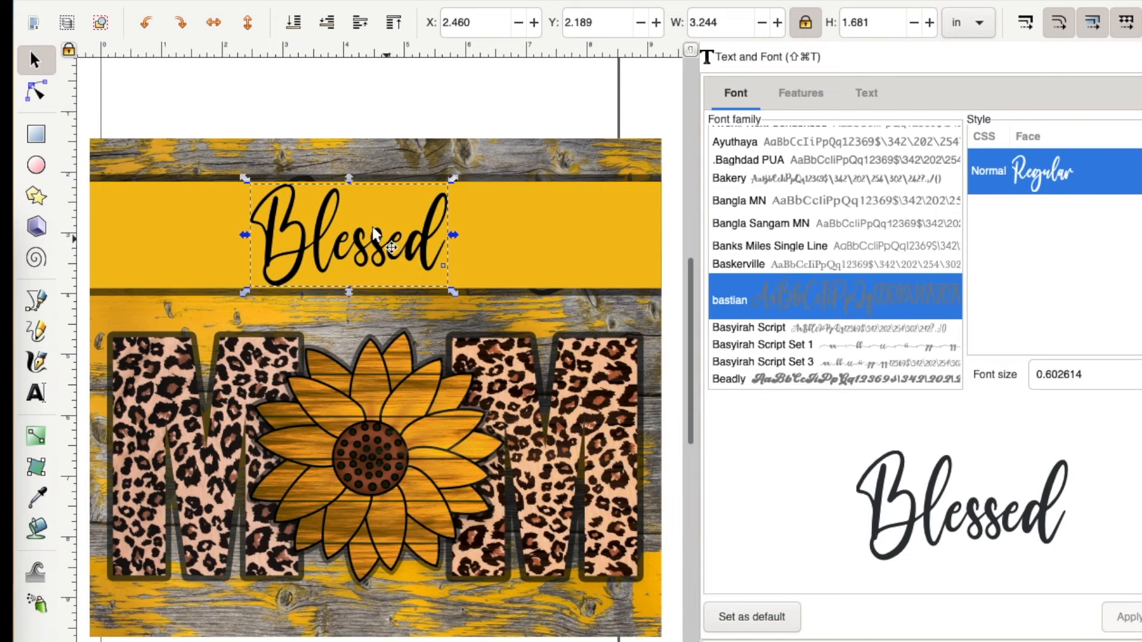
{"action": "left_click_drag", "start_coordinate": [454, 235], "coordinate": [521, 240]}
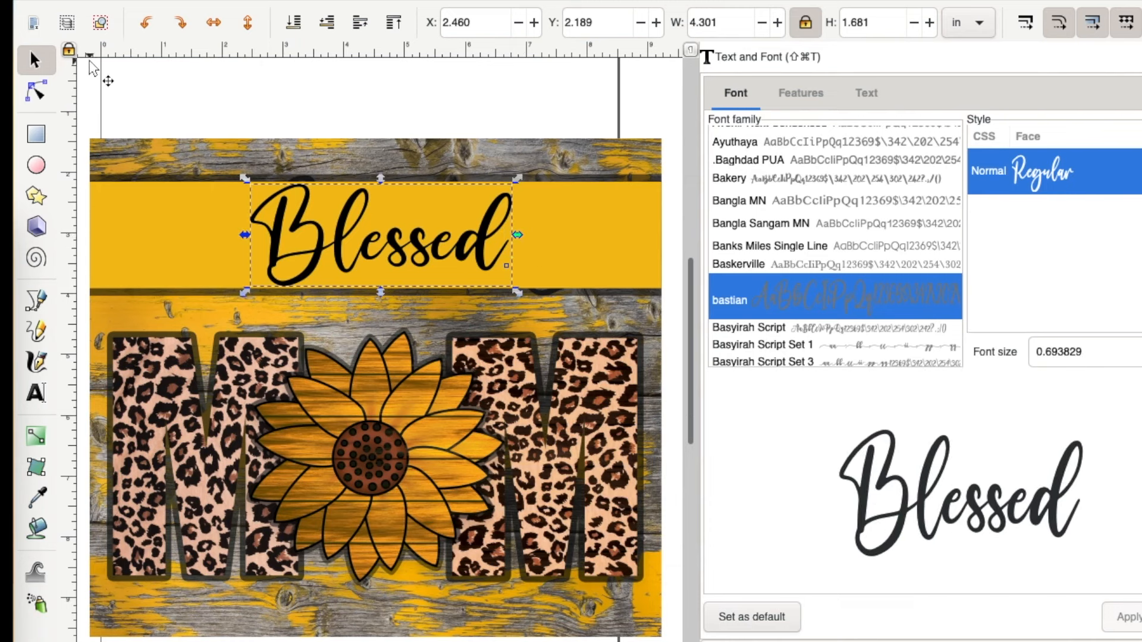
Select all the design's objects, center them on the vertical axis relative to the last selected object, and group them.
{"action": "left_click_drag", "start_coordinate": [84, 88], "coordinate": [678, 629]}
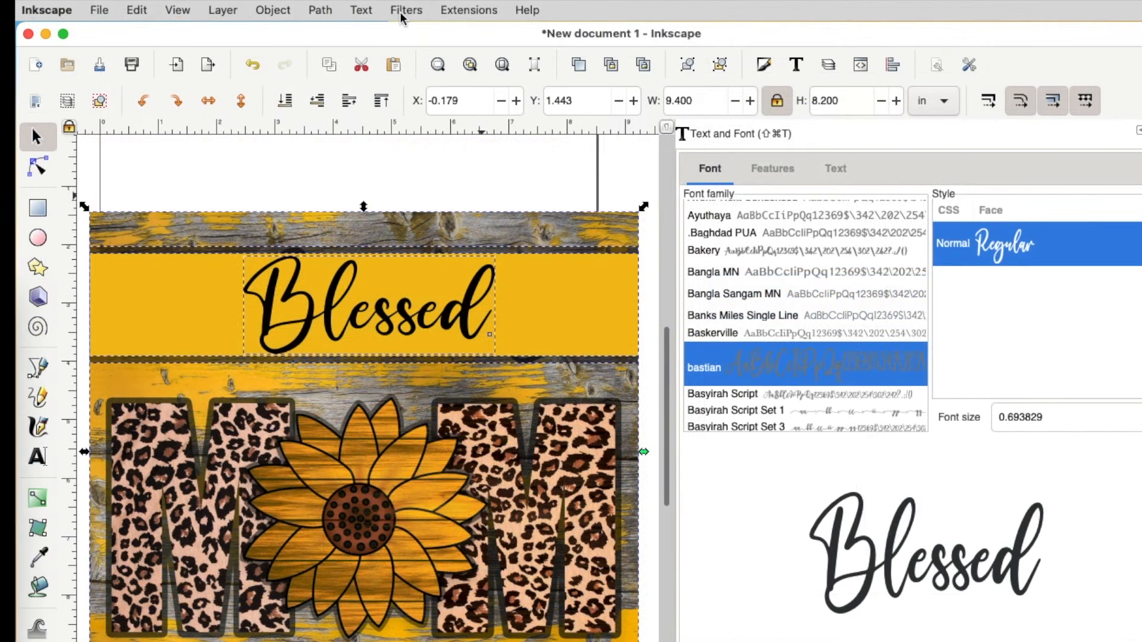
{"action": "left_click", "coordinate": [273, 10]}
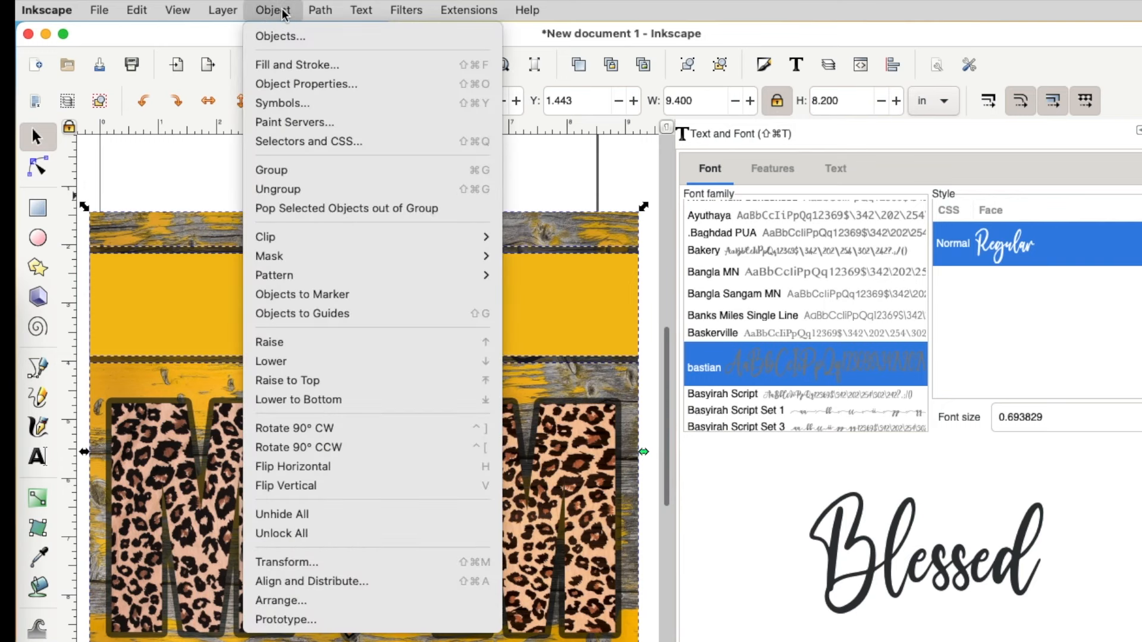
{"action": "left_click", "coordinate": [323, 582]}
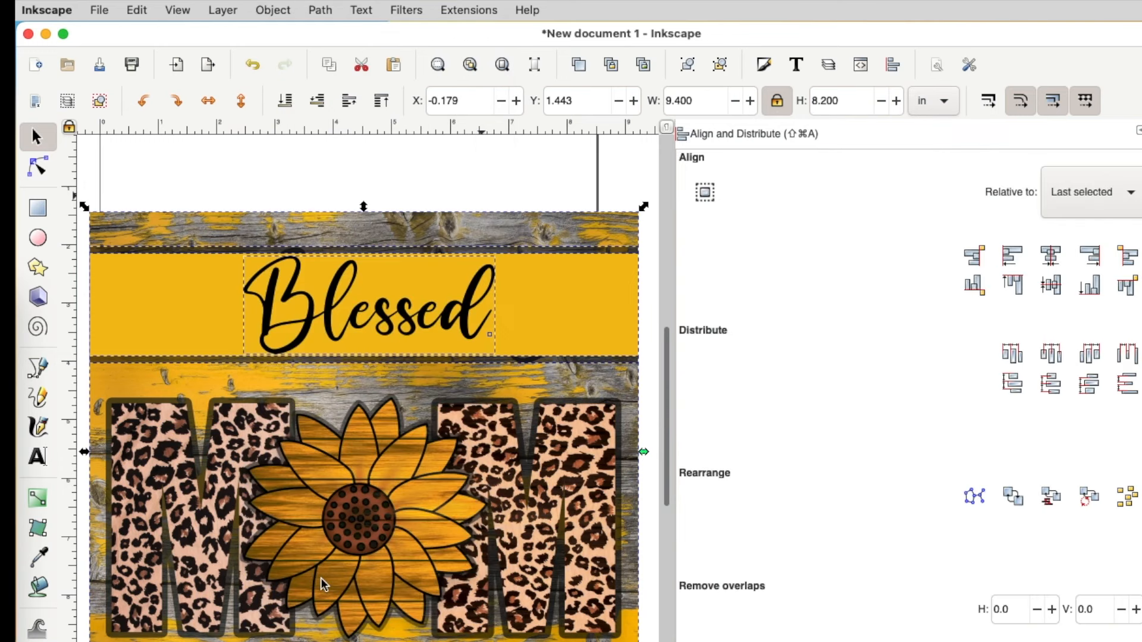
{"action": "left_click", "coordinate": [1052, 257]}
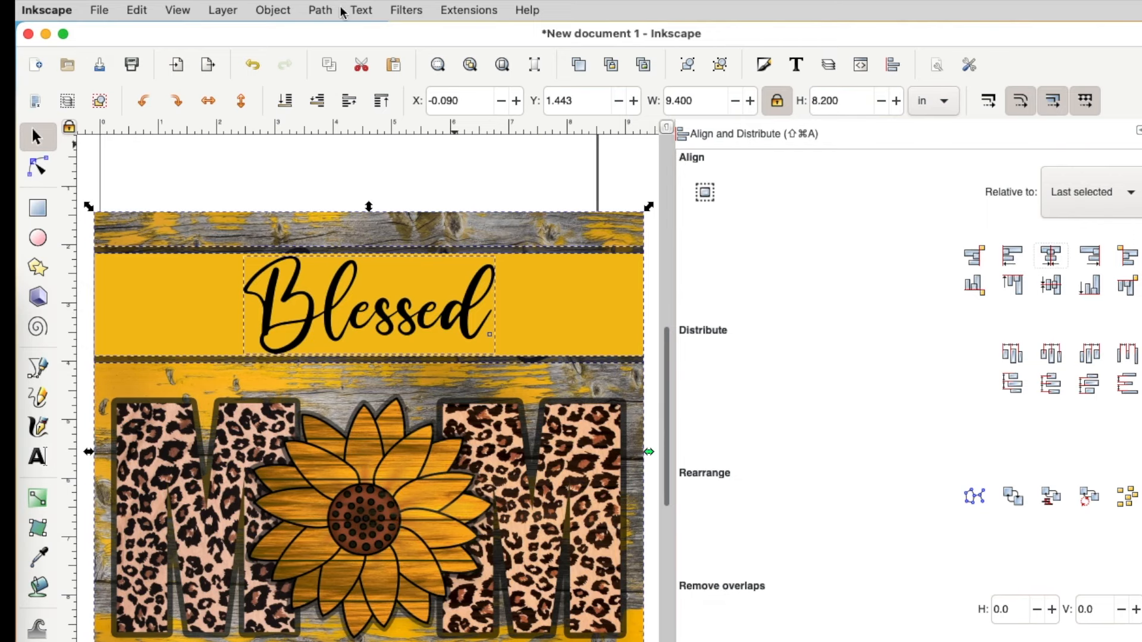
{"action": "left_click", "coordinate": [280, 12]}
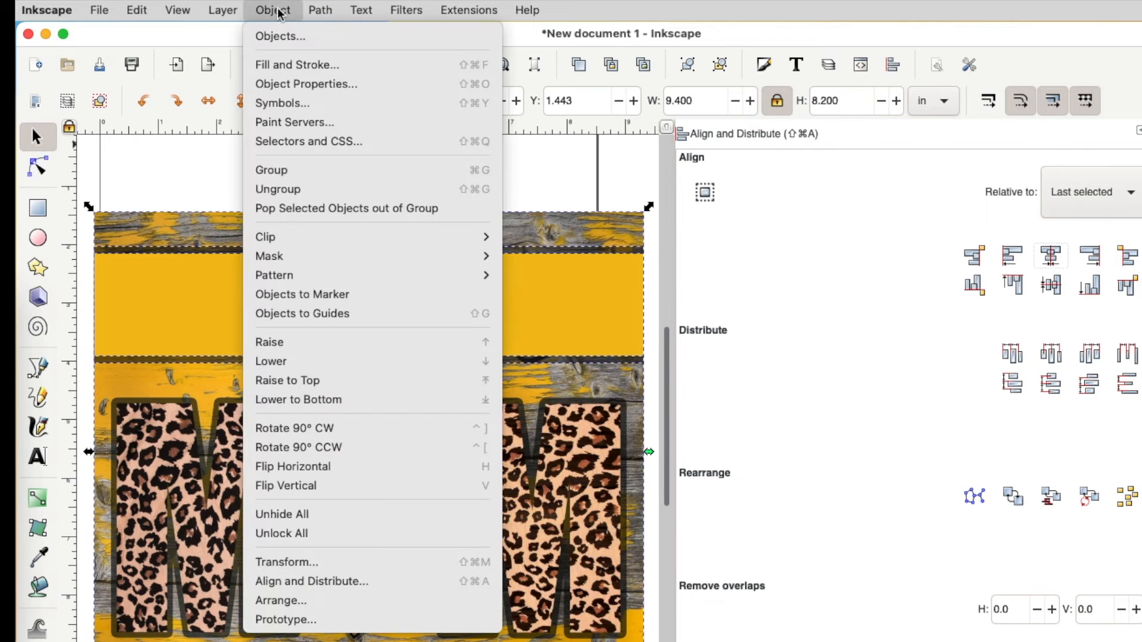
{"action": "left_click", "coordinate": [270, 169]}
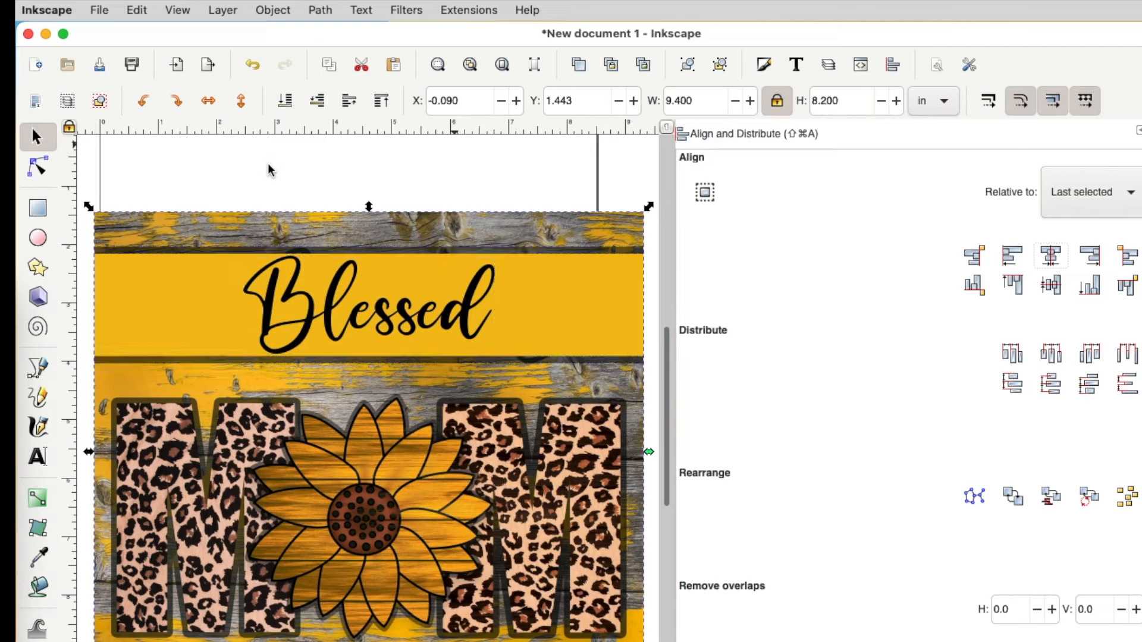
Flip the grouped design horizontally.
{"action": "left_click", "coordinate": [208, 101]}
{"action": "key", "text": "minus"}
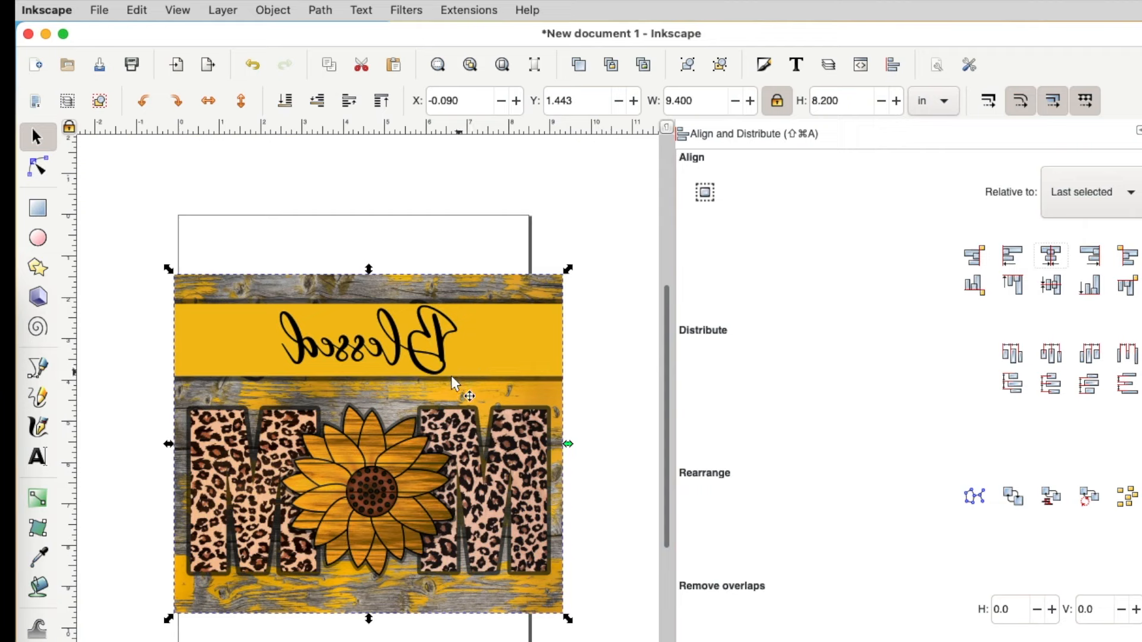
{"action": "left_click", "coordinate": [427, 392]}
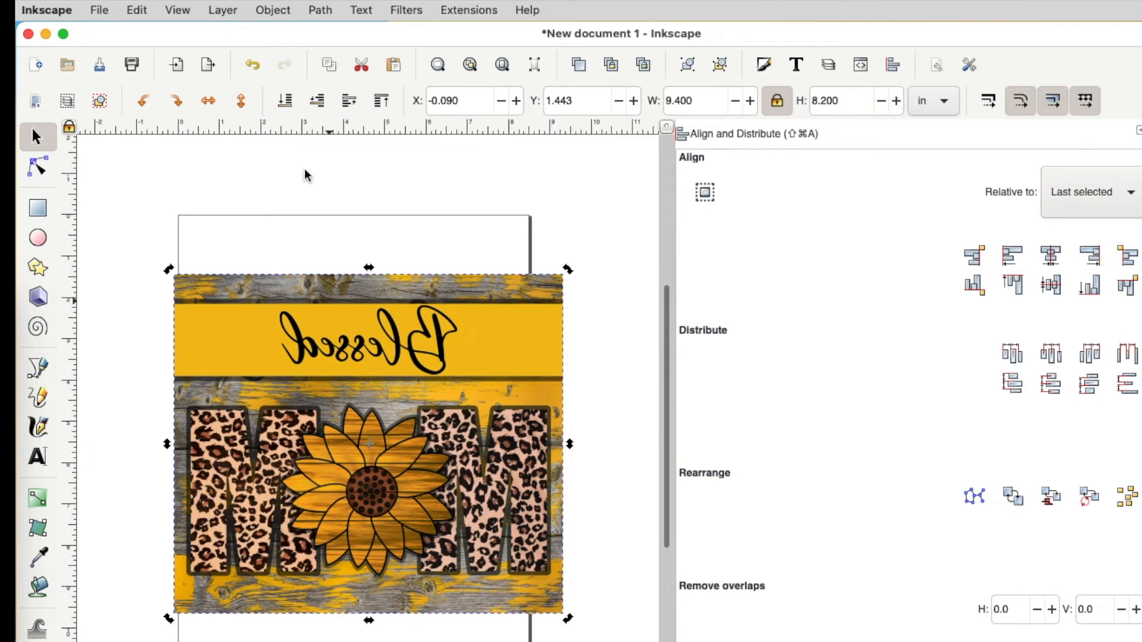
Rotate the mirrored group 90° clockwise and place it within the page at about X 0.153, Y 0.970 in.
{"action": "left_click", "coordinate": [278, 10]}
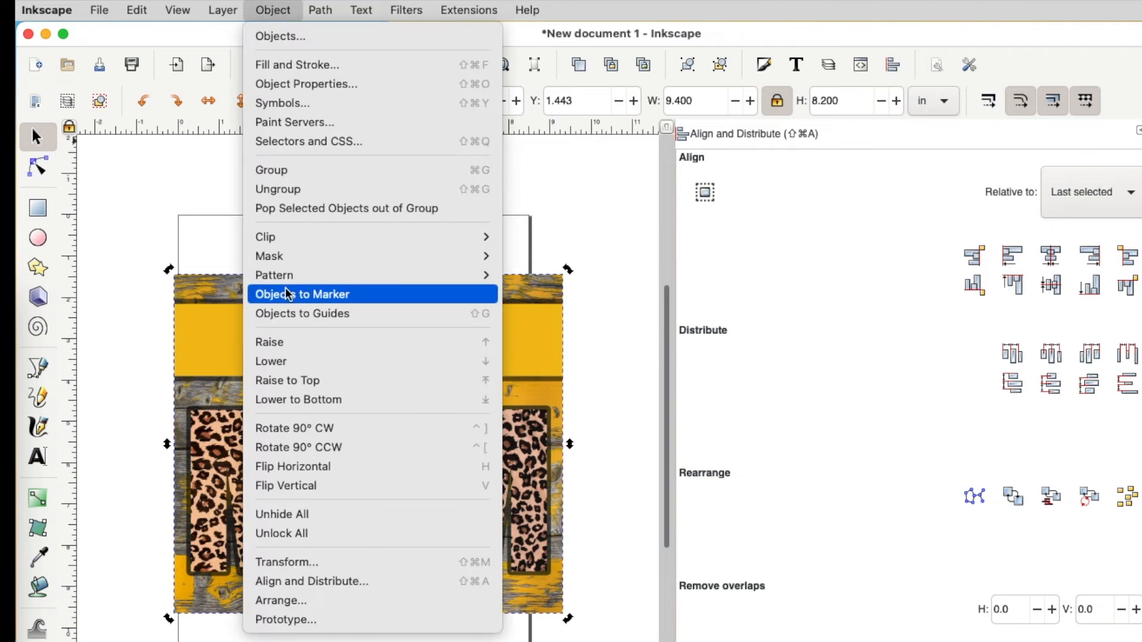
{"action": "left_click", "coordinate": [303, 430]}
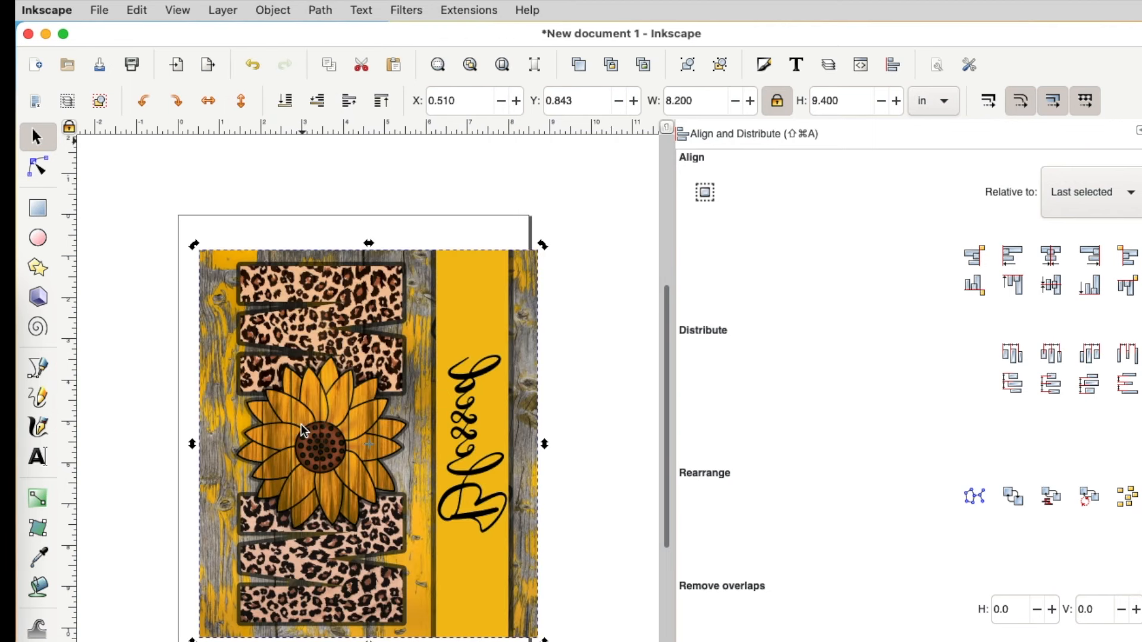
{"action": "left_click_drag", "start_coordinate": [349, 451], "coordinate": [332, 456]}
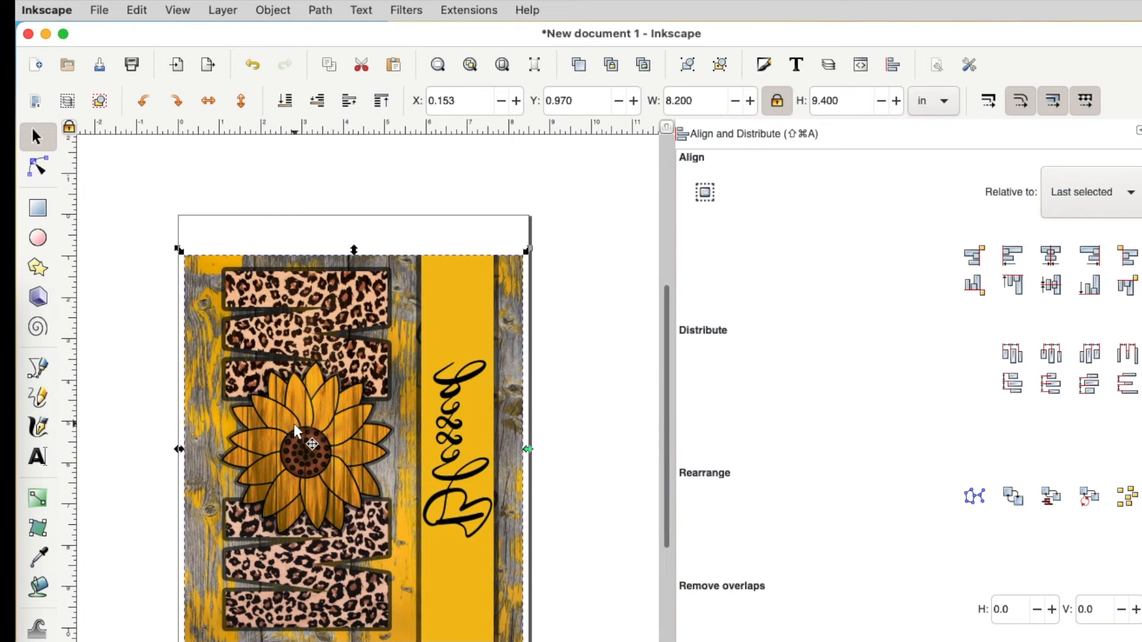
Close the Inkscape document and start a new project in Cricut Design Space.
{"action": "left_click", "coordinate": [29, 34]}
{"action": "left_click", "coordinate": [539, 454]}
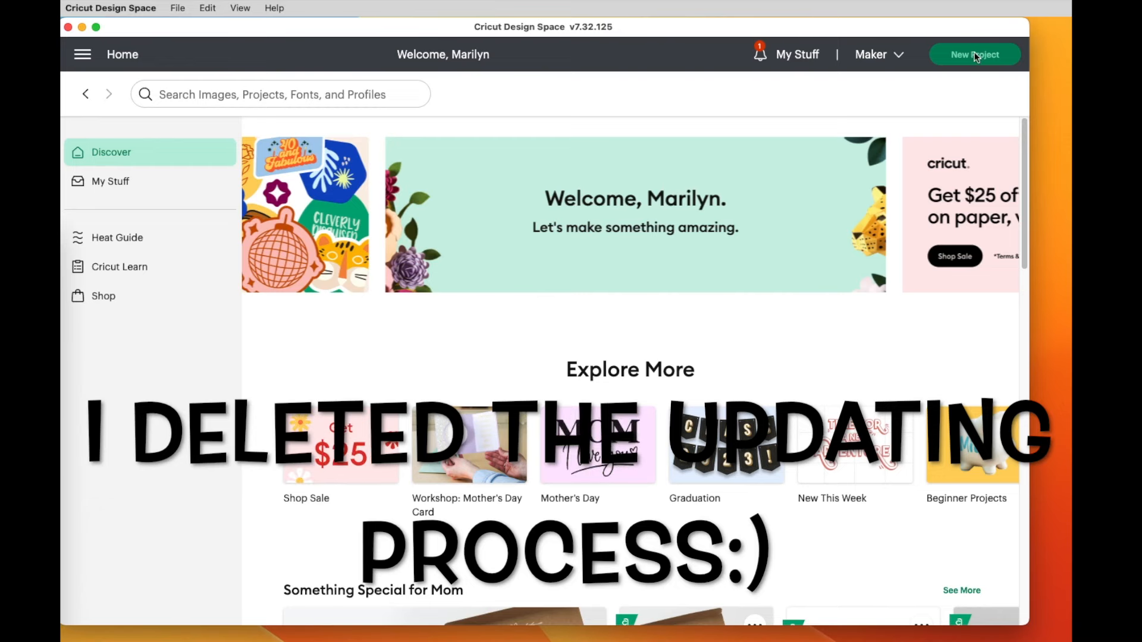
{"action": "left_click", "coordinate": [976, 56]}
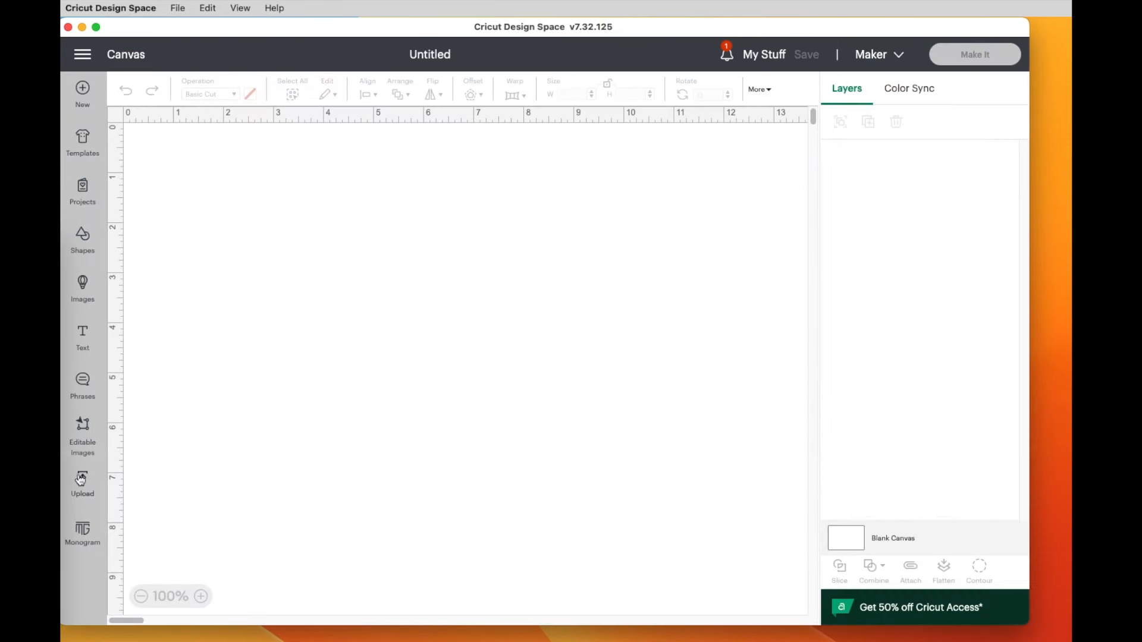
Load the Blessed MOM image file MOM2 from the computer as a new image upload.
{"action": "left_click", "coordinate": [84, 483]}
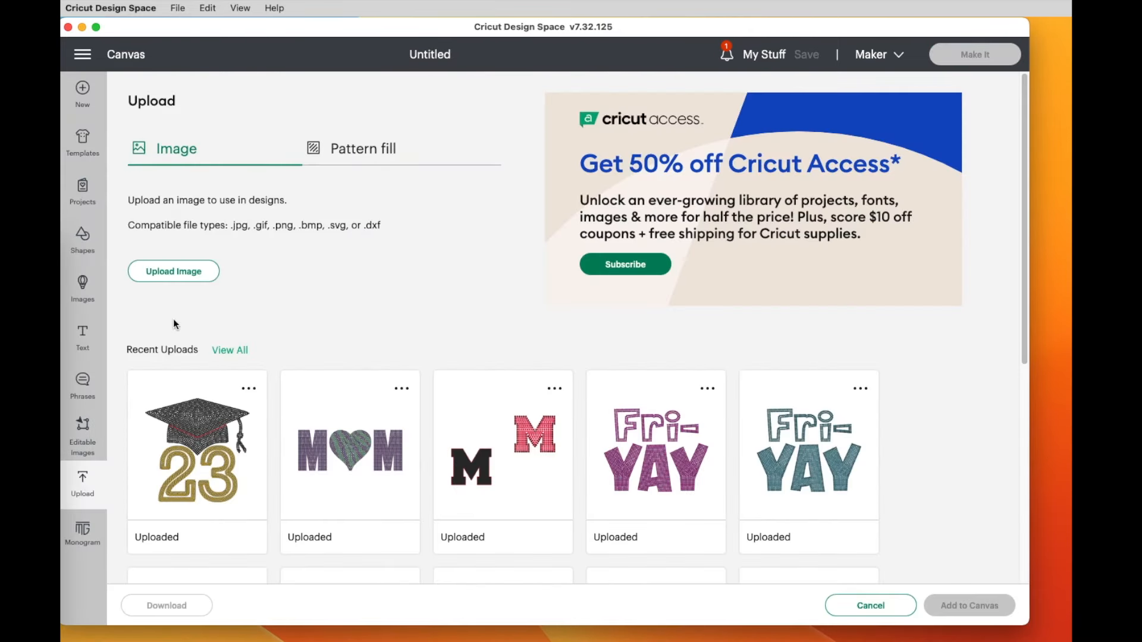
{"action": "left_click", "coordinate": [173, 272]}
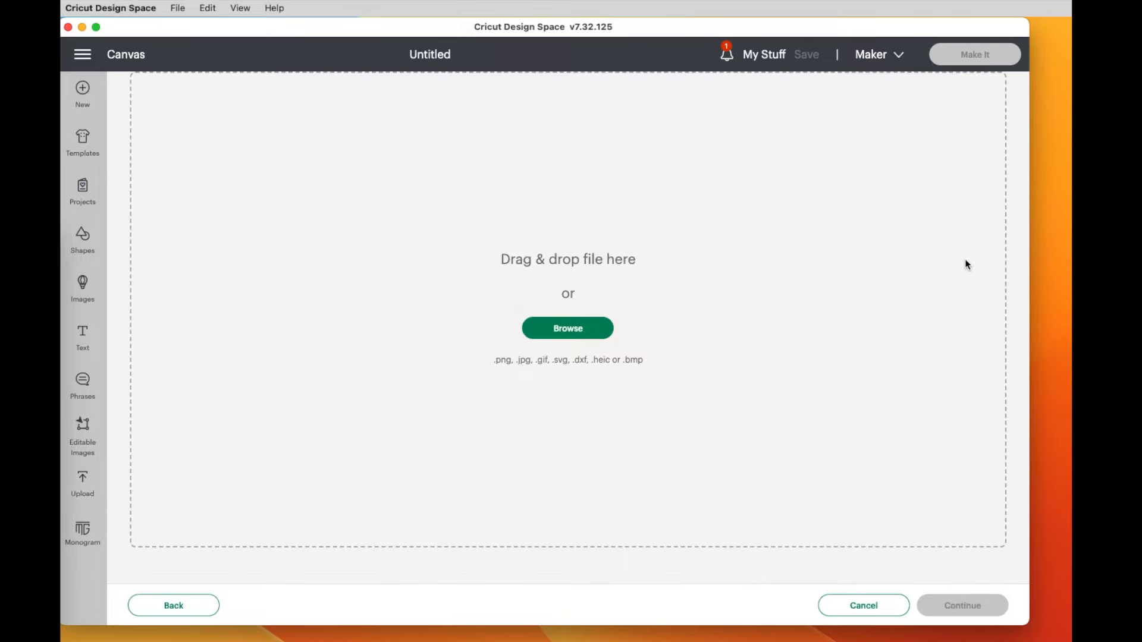
{"action": "left_click_drag", "start_coordinate": [874, 279], "coordinate": [429, 315]}
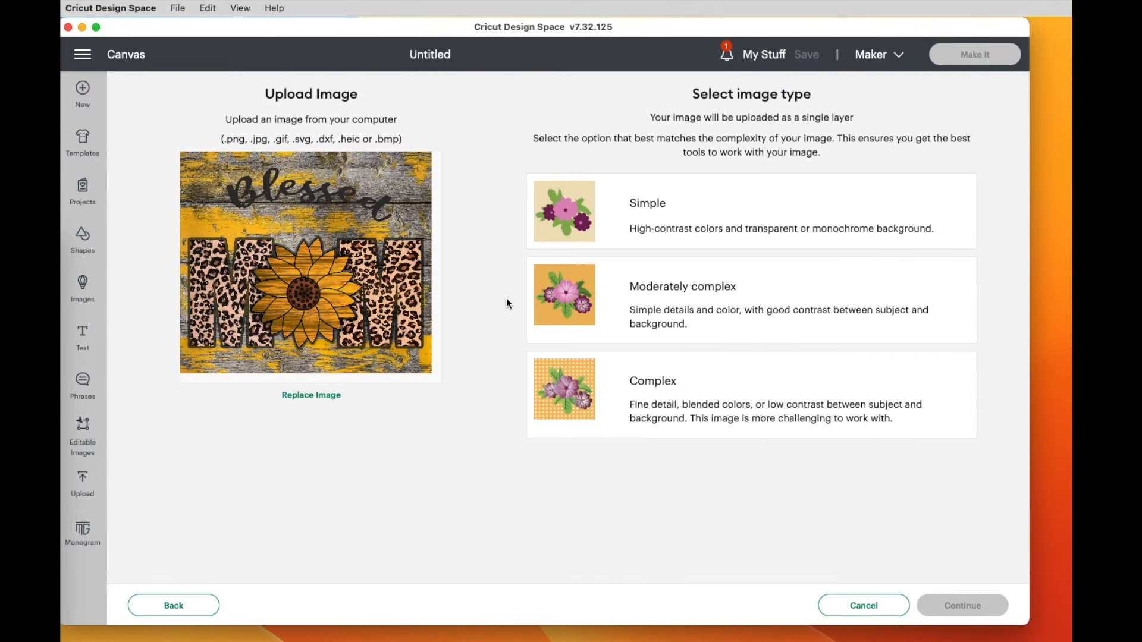
Set the image type to Complex and continue past the Background Remover with the wood background kept.
{"action": "left_click", "coordinate": [572, 397]}
{"action": "left_click", "coordinate": [964, 605]}
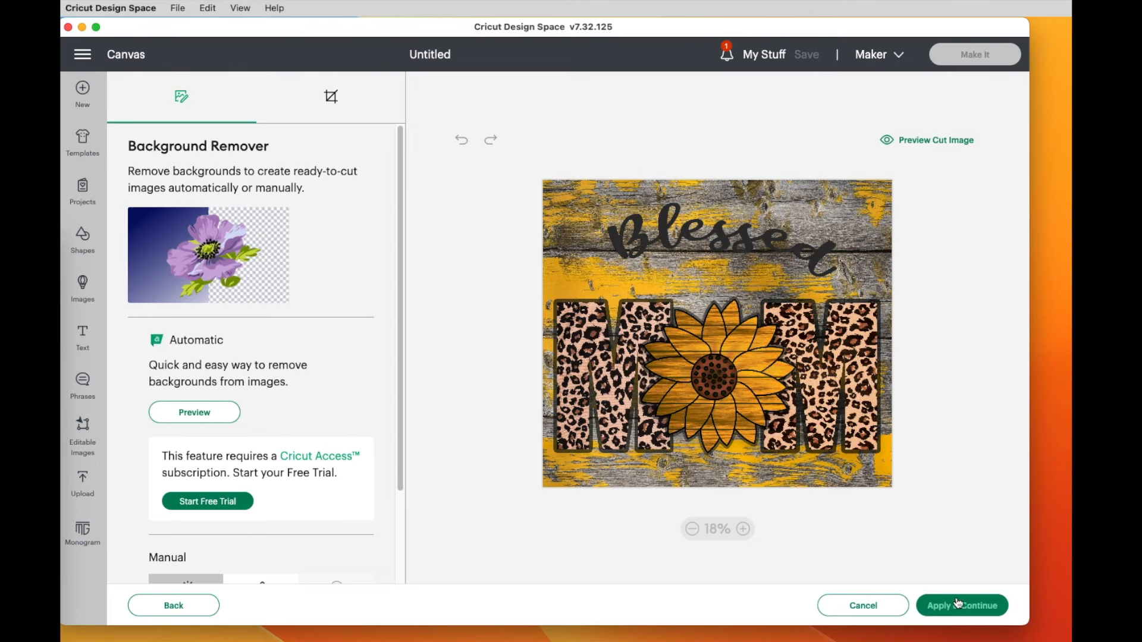
{"action": "left_click", "coordinate": [961, 607]}
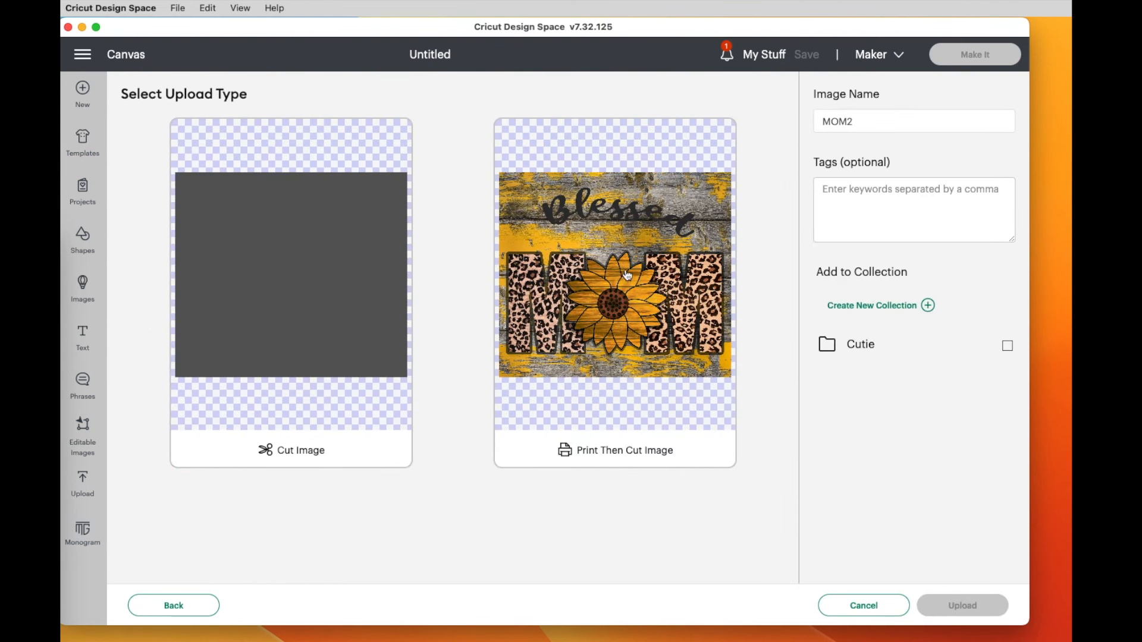
Upload MOM2 as a Print Then Cut image and add the uploaded Blessed MOM design to the canvas.
{"action": "left_click", "coordinate": [610, 289]}
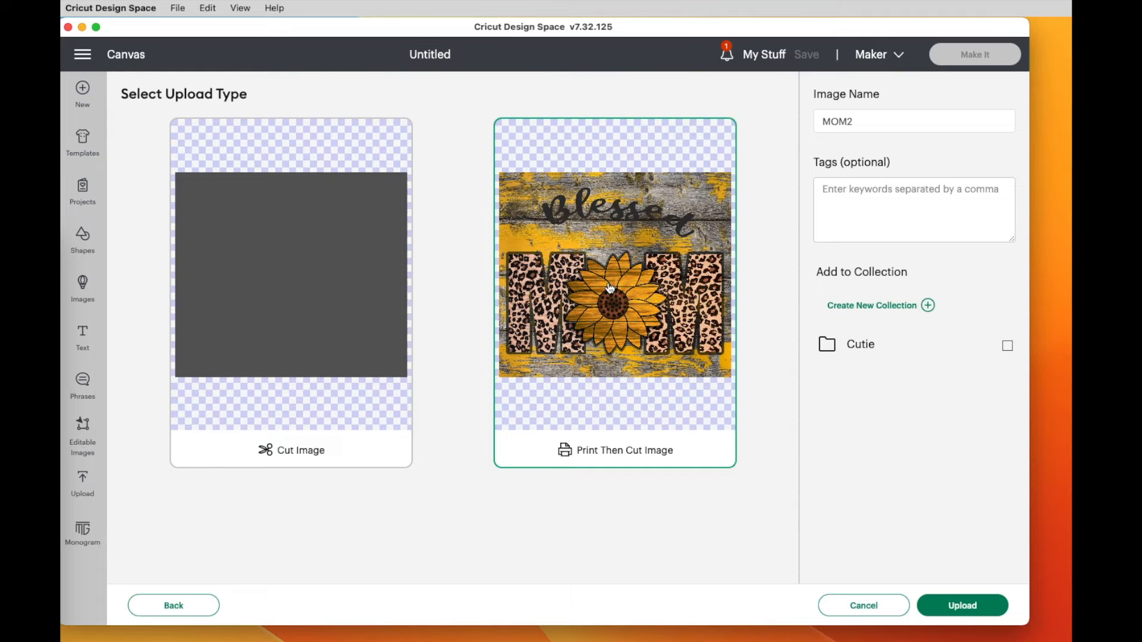
{"action": "left_click", "coordinate": [955, 606]}
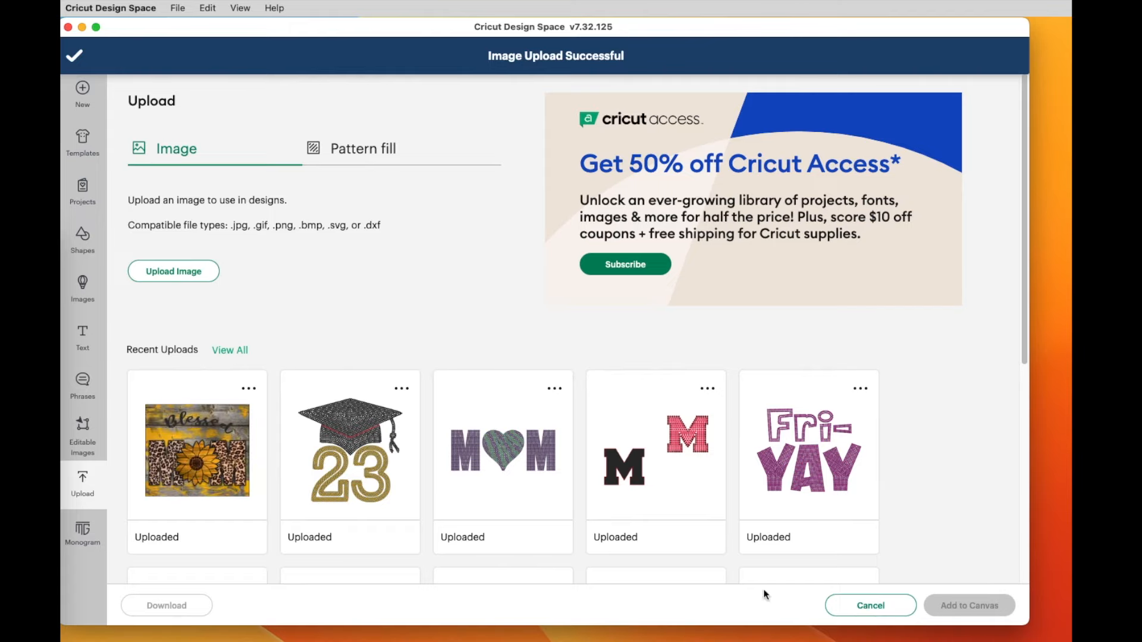
{"action": "left_click", "coordinate": [209, 445]}
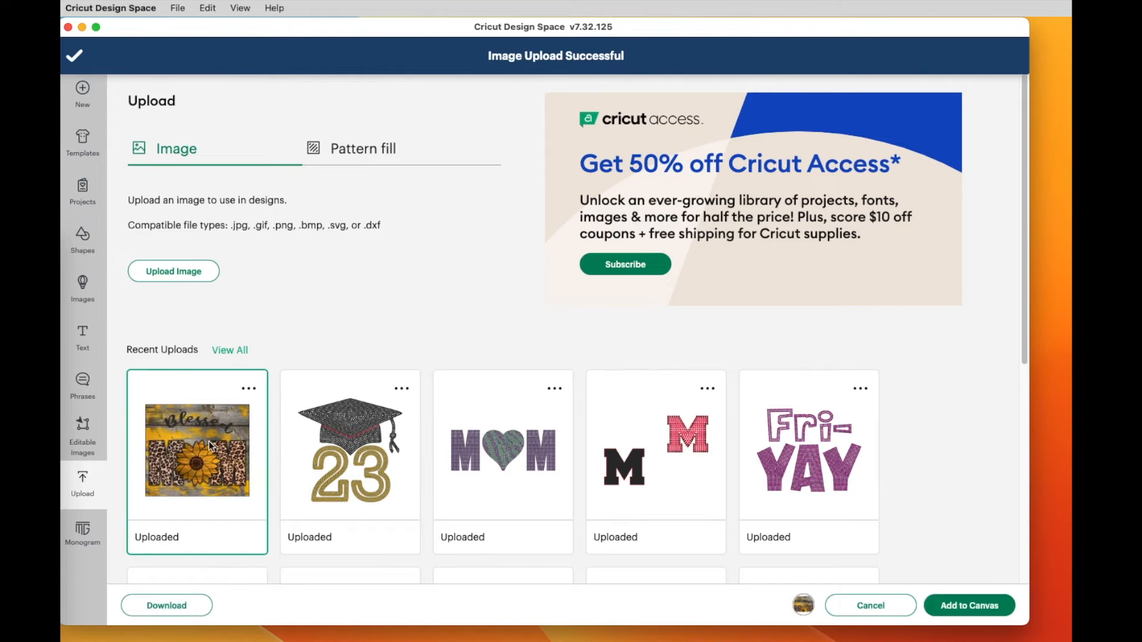
{"action": "left_click", "coordinate": [957, 605]}
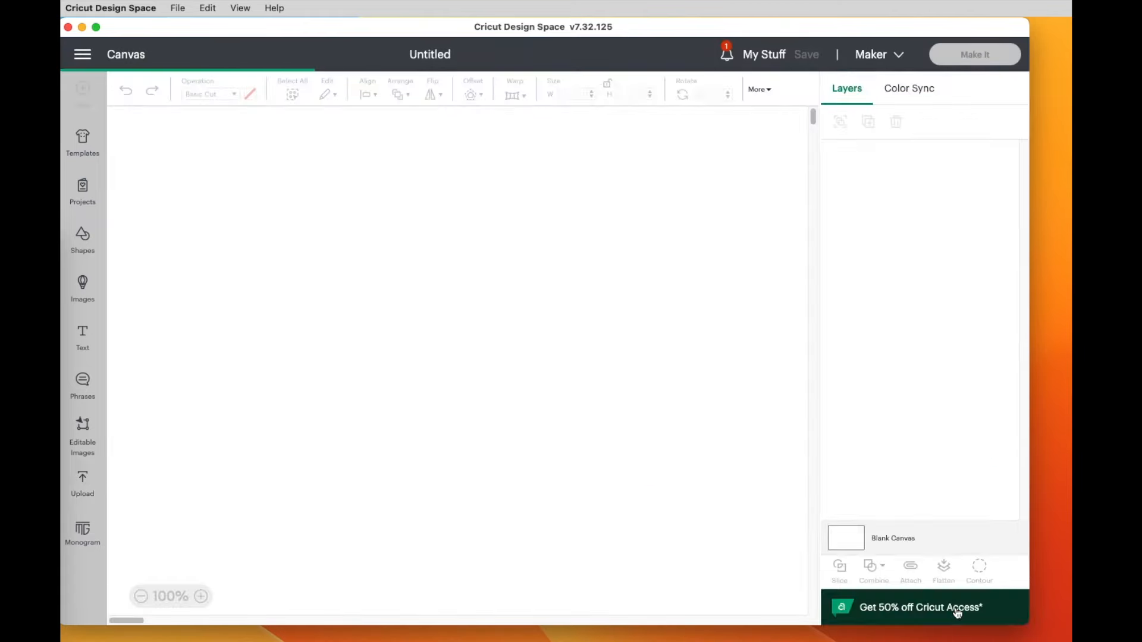